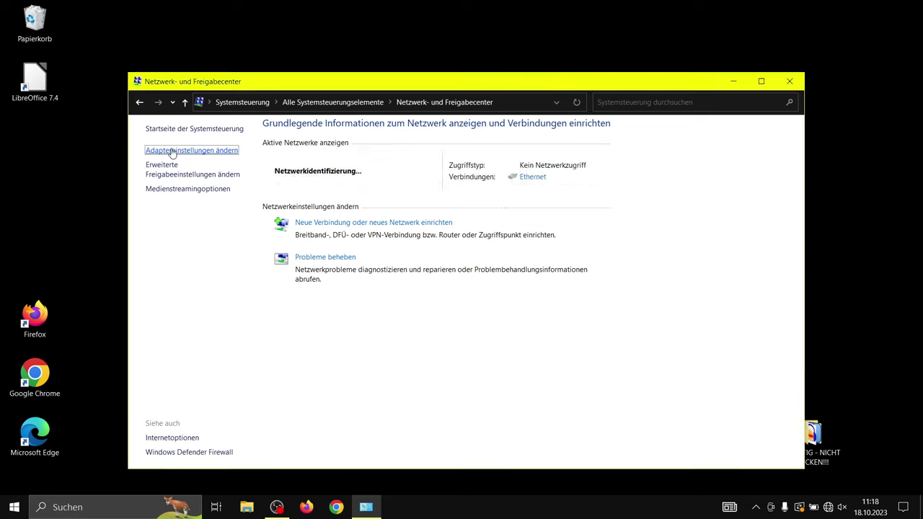
# Open the Ethernet adapter's Internet Protocol Version 4 (TCP/IPv4) properties from Network Connections.
pyautogui.click(173, 151)
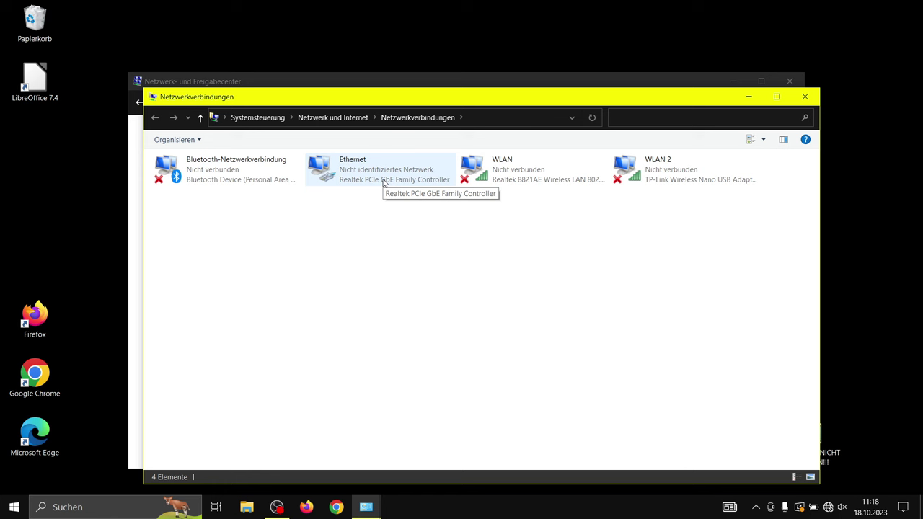
pyautogui.rightClick(383, 182)
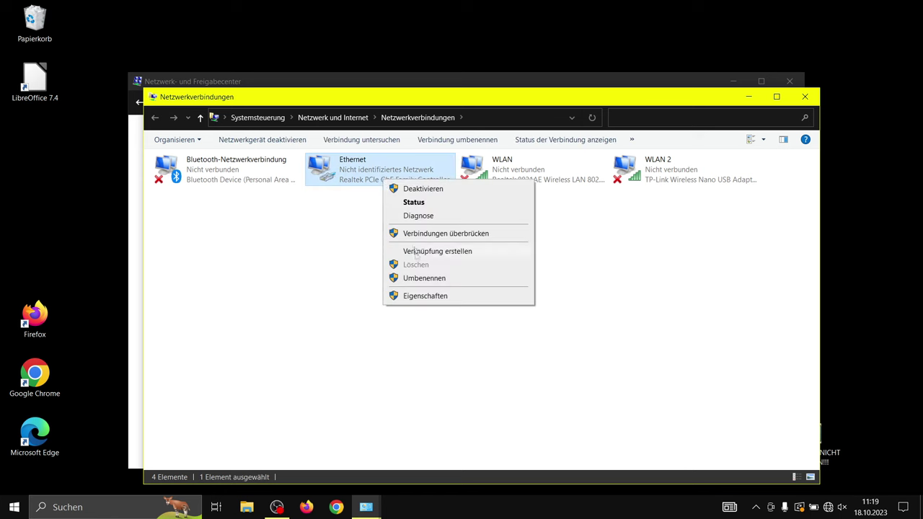
pyautogui.click(422, 295)
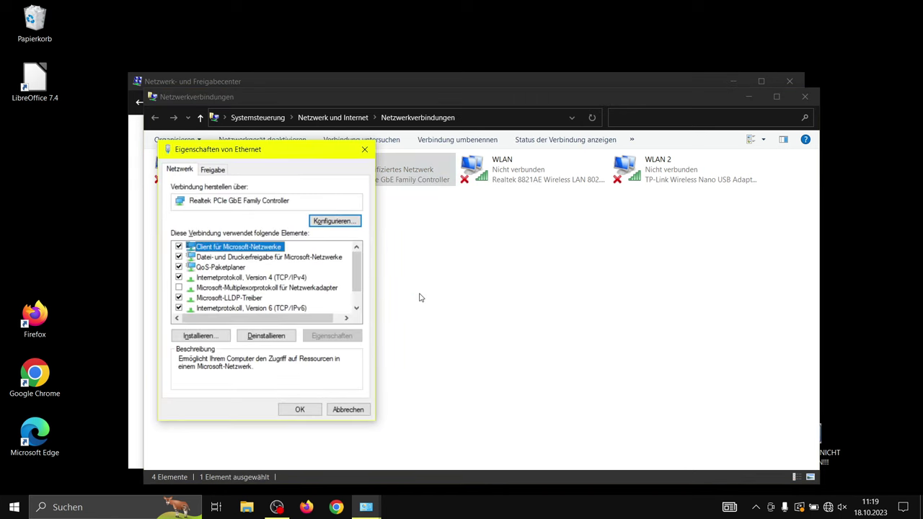
pyautogui.click(307, 278)
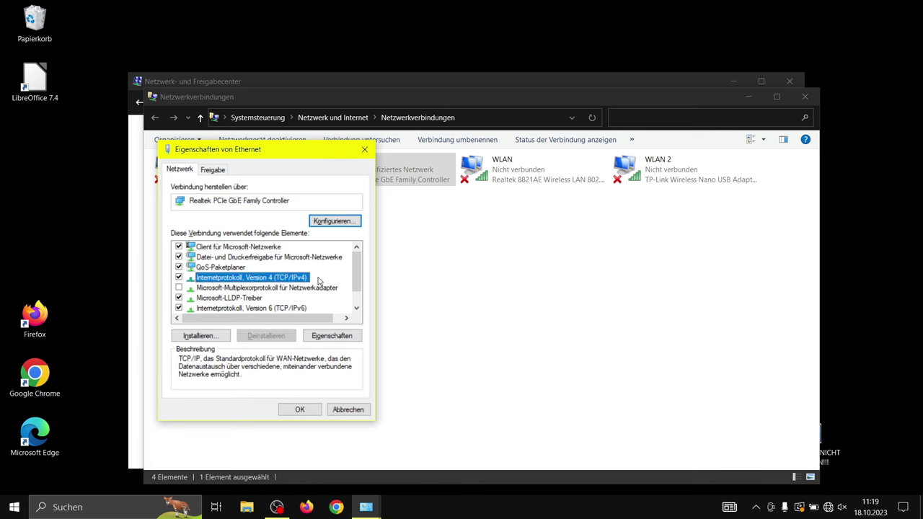
pyautogui.click(319, 335)
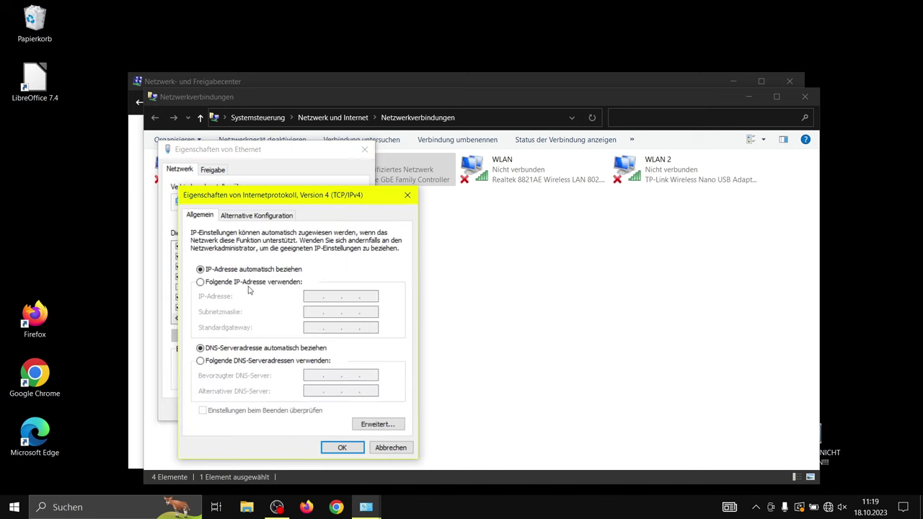
# Give the Ethernet adapter static IP 192.168.0.250 with mask 255.255.255.0 and close its properties.
pyautogui.click(236, 284)
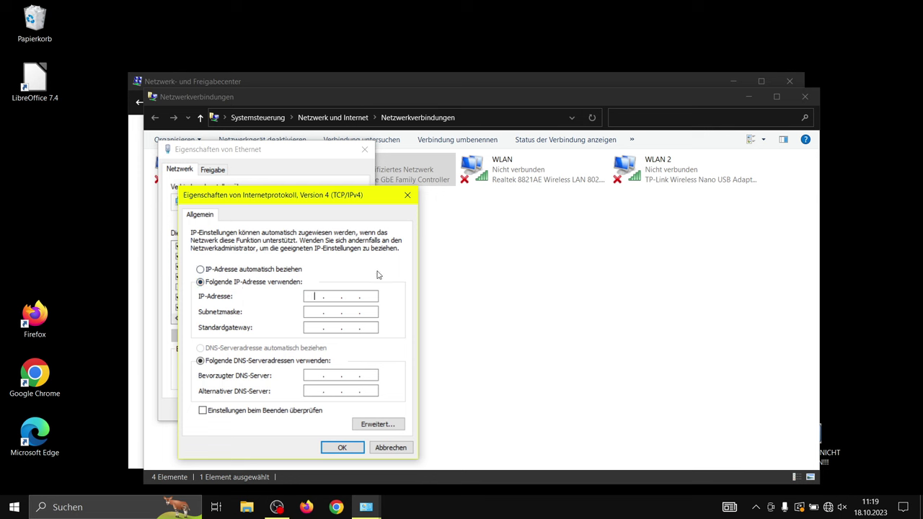
pyautogui.write('192 . 168 . 0 . 250')
pyautogui.click(310, 311)
pyautogui.click(331, 447)
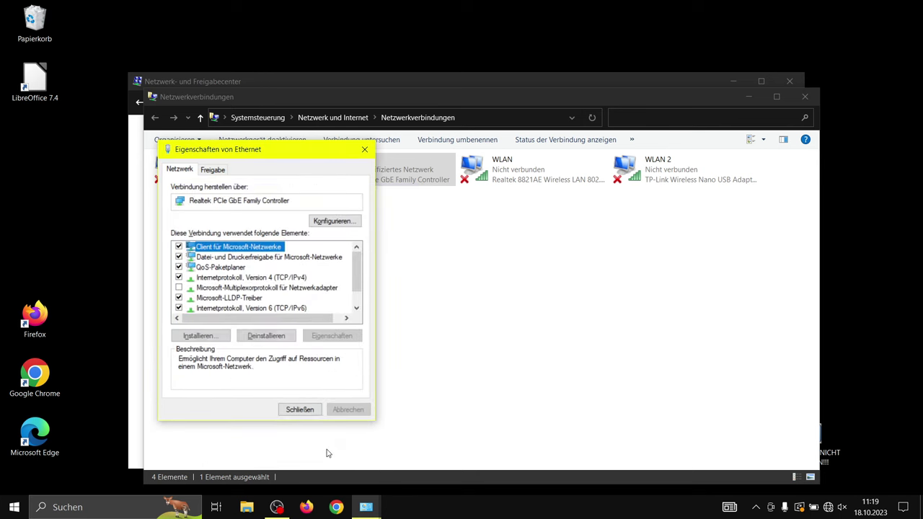
pyautogui.click(300, 409)
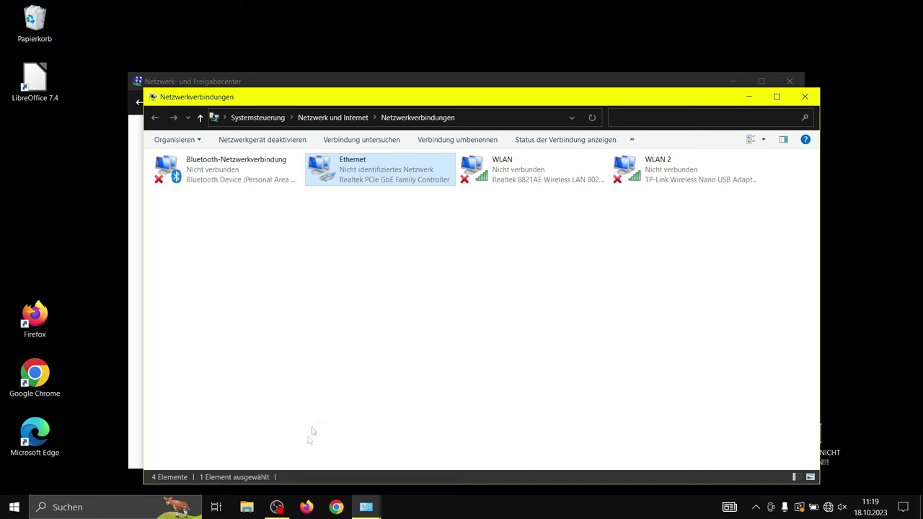
# Load 192.168.0.254 in Firefox and accept the self-signed certificate warning.
pyautogui.click(307, 507)
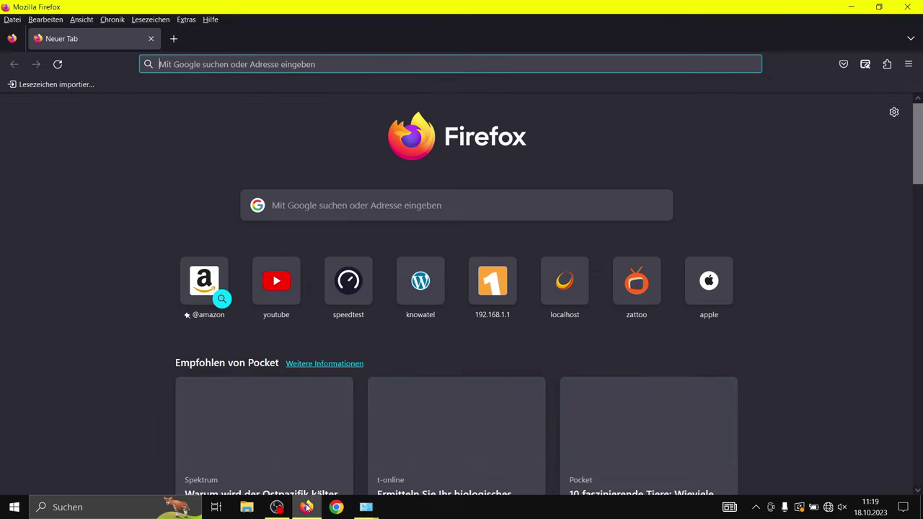
pyautogui.click(273, 65)
pyautogui.write('192.168.0.')
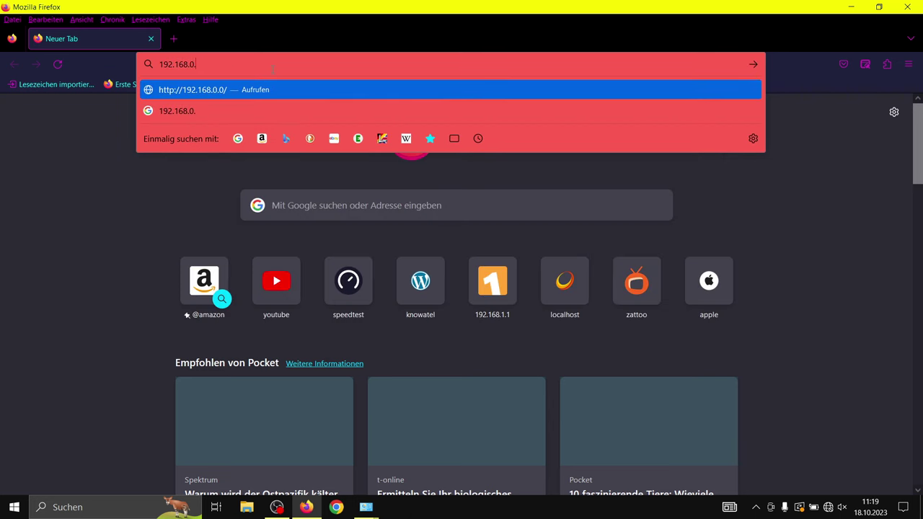
pyautogui.write('254')
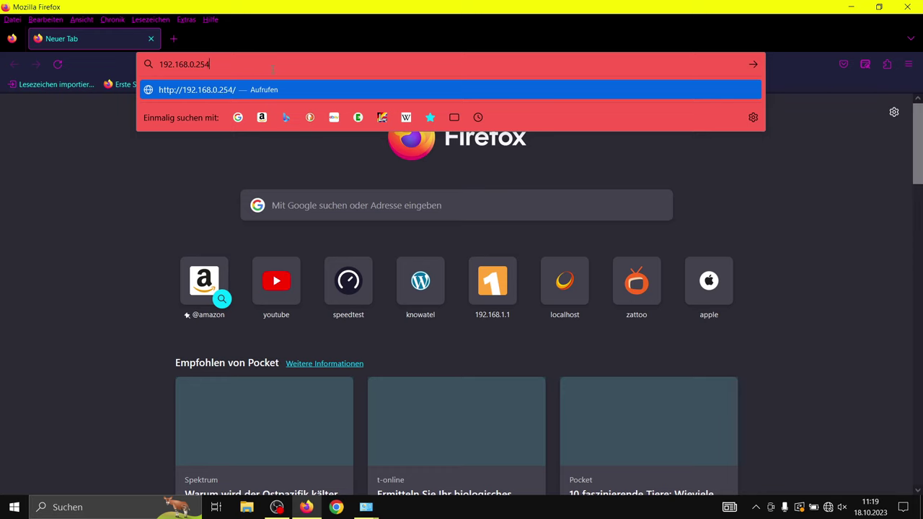
pyautogui.press('Return')
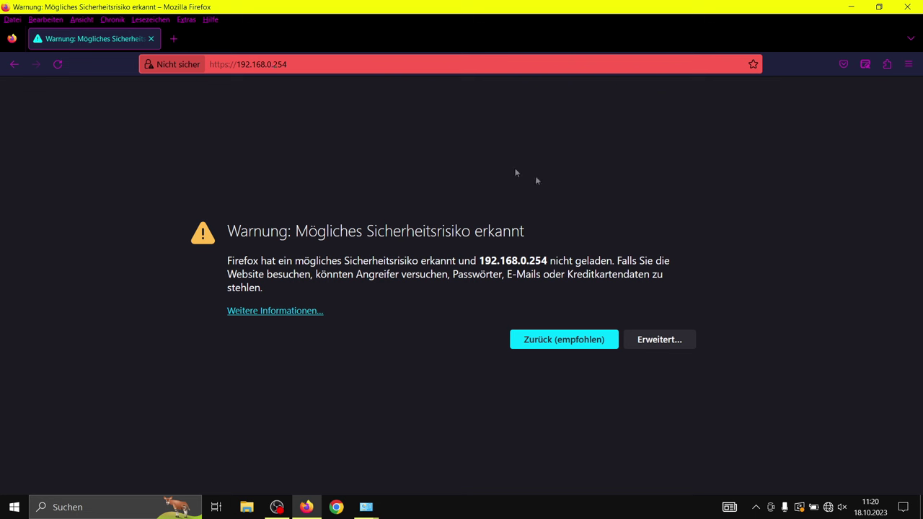
pyautogui.click(648, 341)
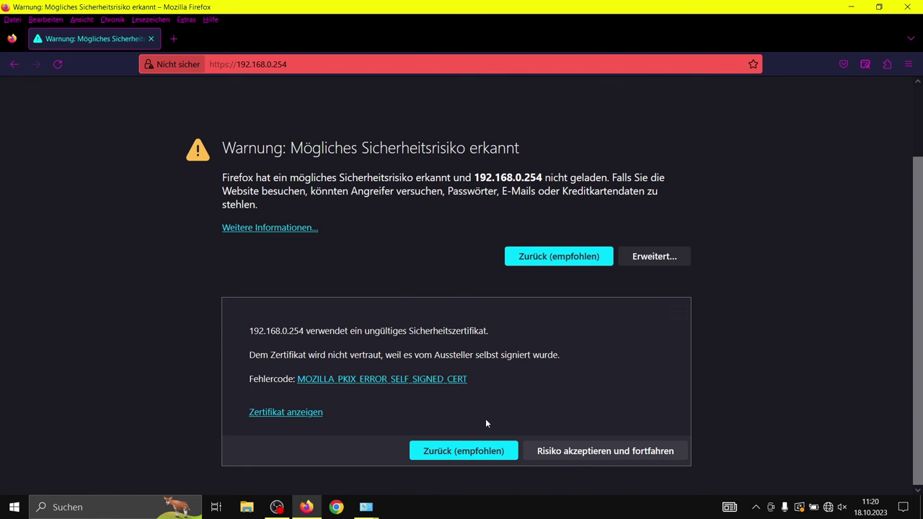
pyautogui.click(569, 451)
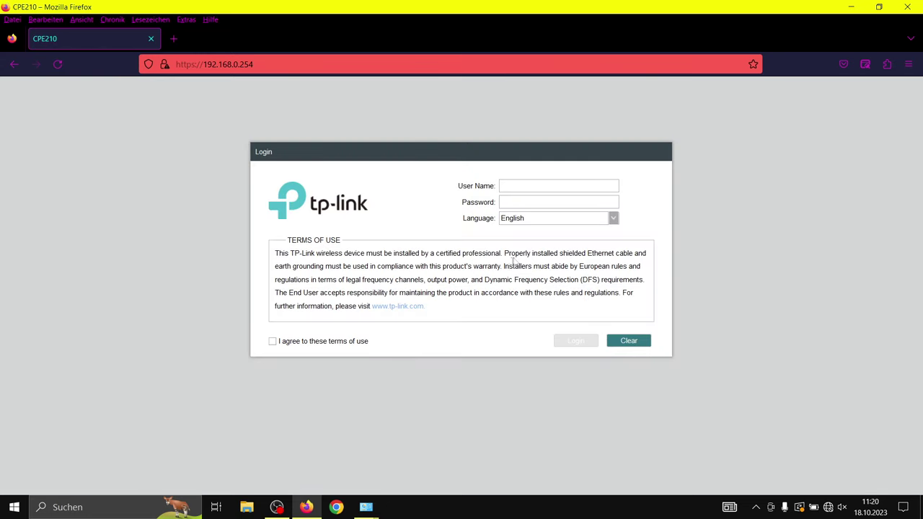
# Log in with the default user name and password in English, accepting the terms, without saving the login.
pyautogui.click(614, 218)
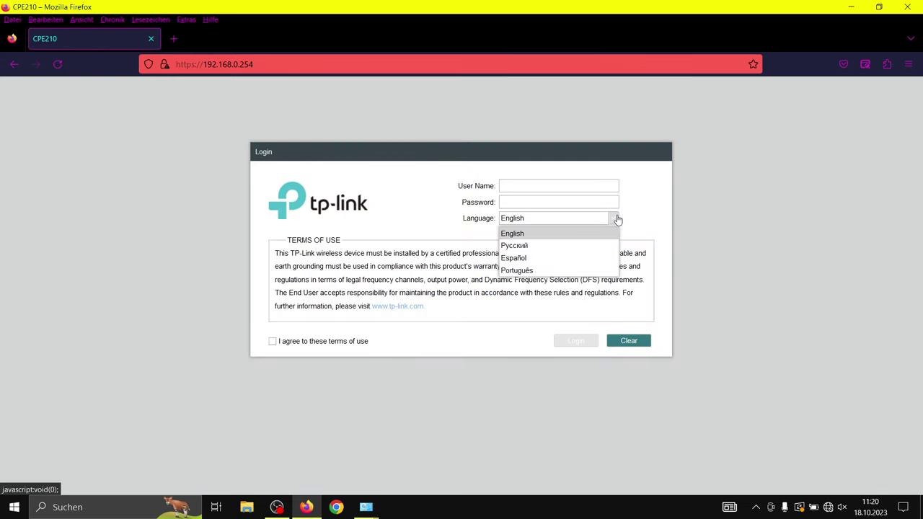
pyautogui.click(617, 220)
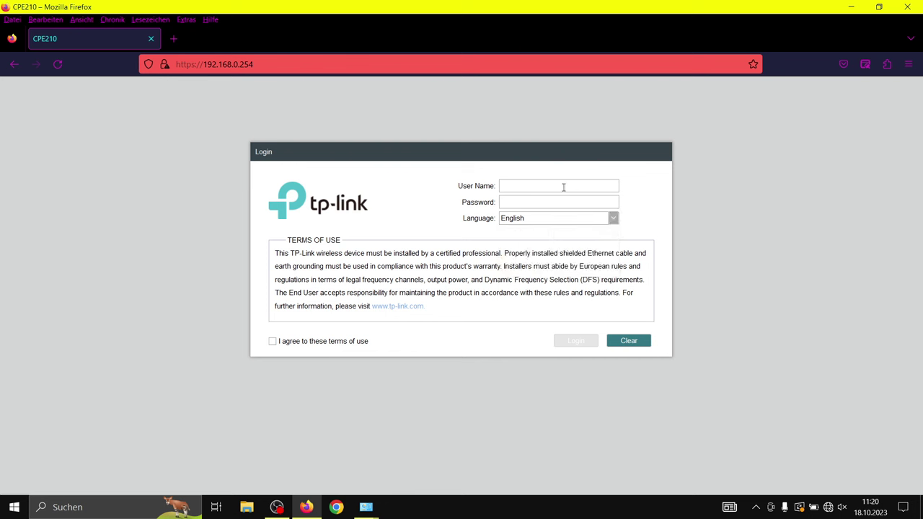
pyautogui.write('adminadmin')
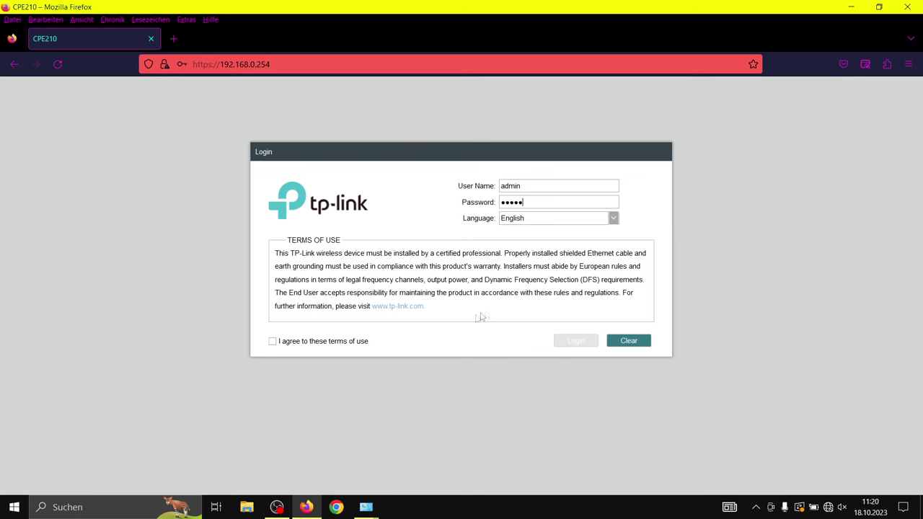
pyautogui.click(335, 341)
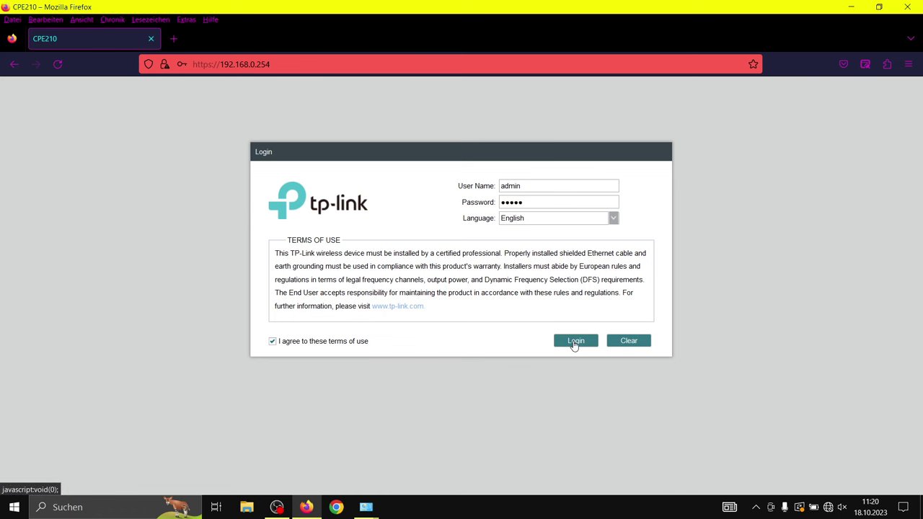
pyautogui.click(574, 343)
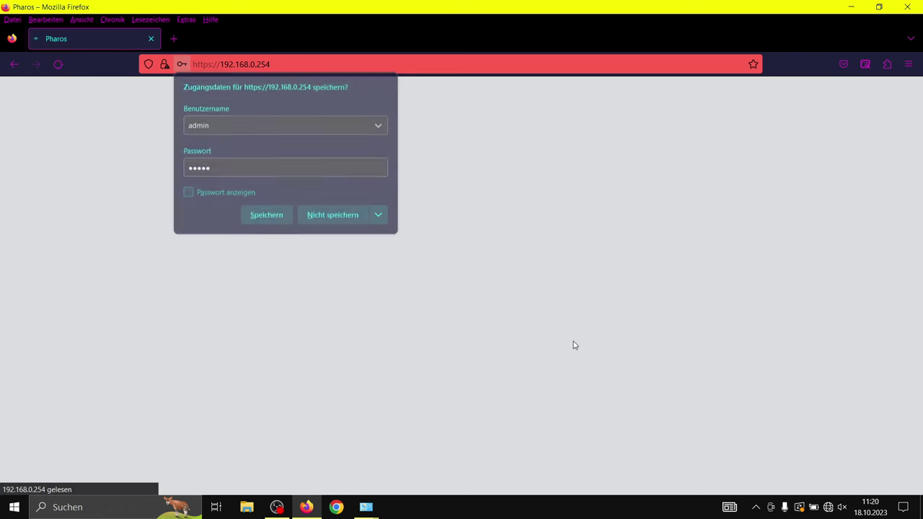
pyautogui.click(346, 215)
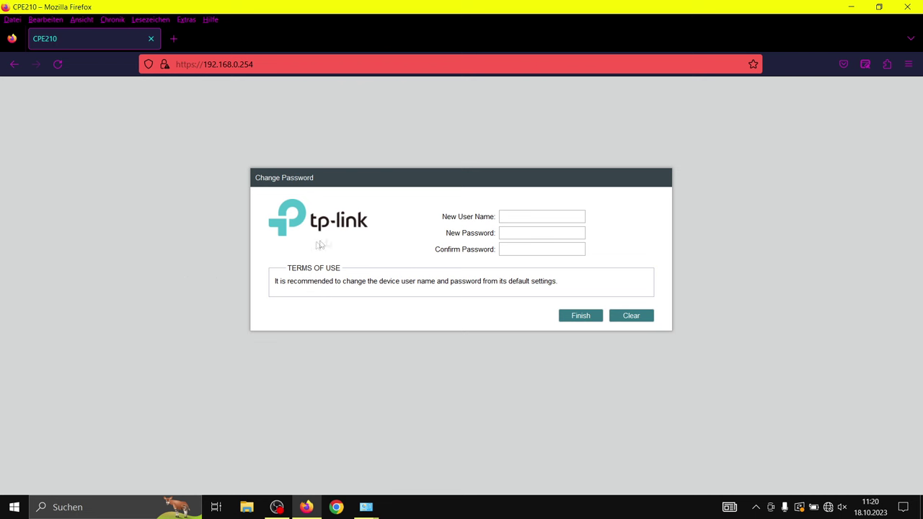
# Set a new user name and password for the CPE210, declining Firefox's offer to save them.
pyautogui.click(513, 216)
pyautogui.write('admin1')
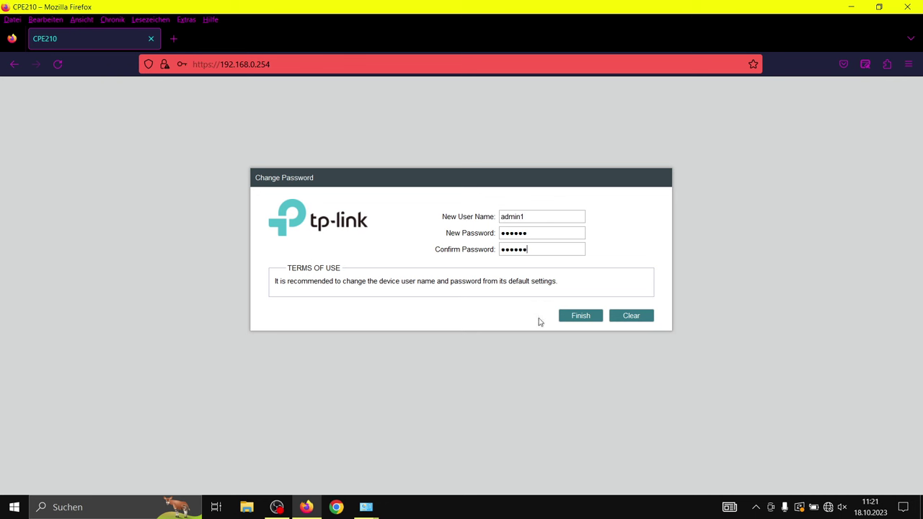
pyautogui.click(586, 319)
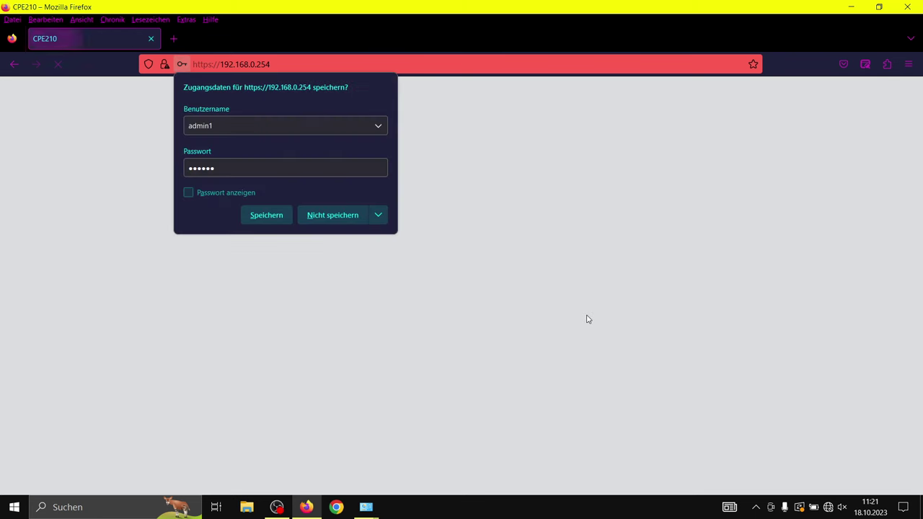
pyautogui.click(332, 215)
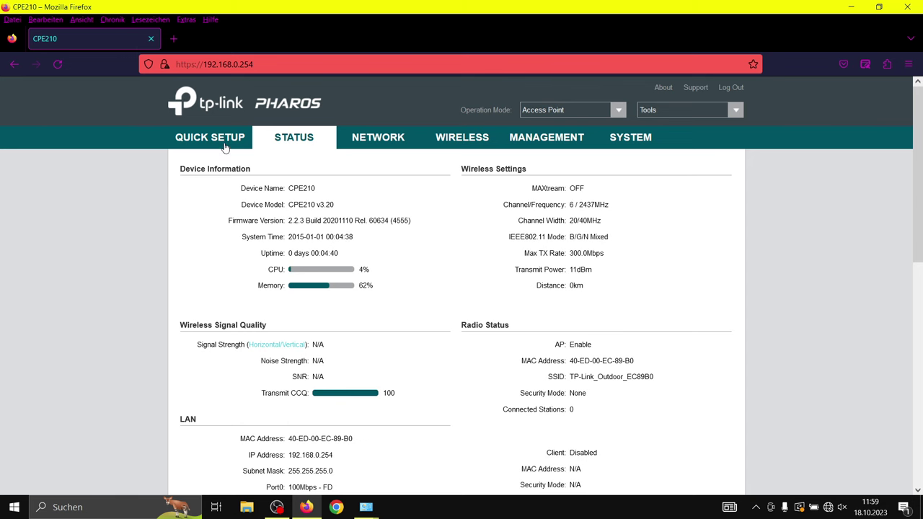
pyautogui.click(225, 145)
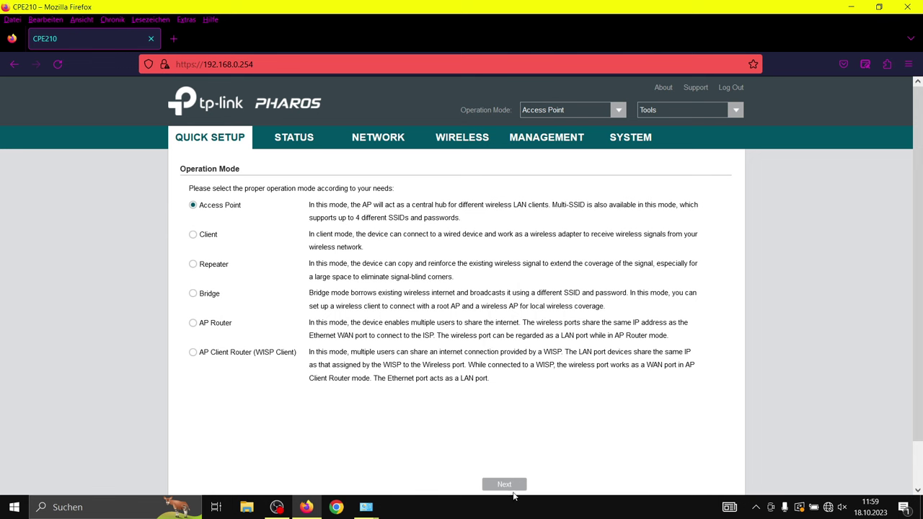
# Keep Access Point mode and the 192.168.0.254 LAN settings in Quick Setup.
pyautogui.click(510, 486)
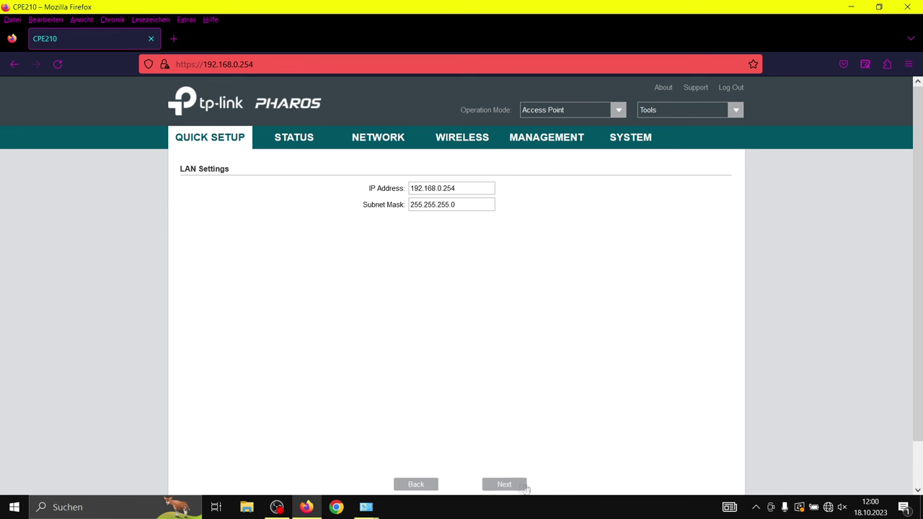
pyautogui.click(503, 484)
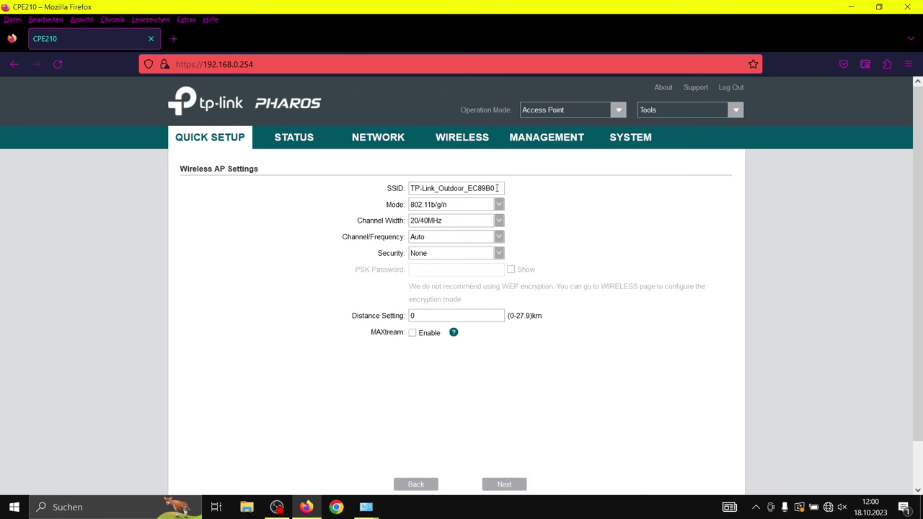
# Set SSID 'Antenne Glasfaser', WPA-PSK / WPA2-PSK security with a PSK password, and distance 2 km.
pyautogui.moveTo(496, 188); pyautogui.dragTo(383, 191)
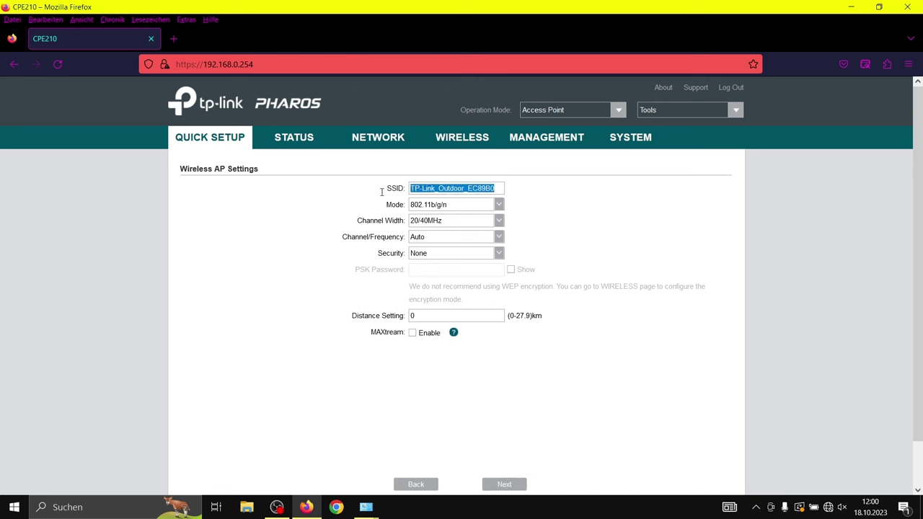
pyautogui.write('An')
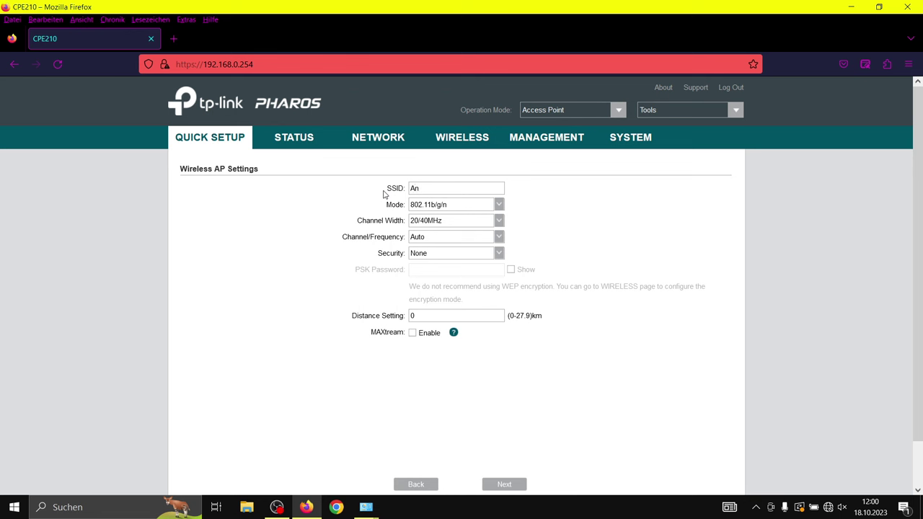
pyautogui.write('tenne Glasfaser')
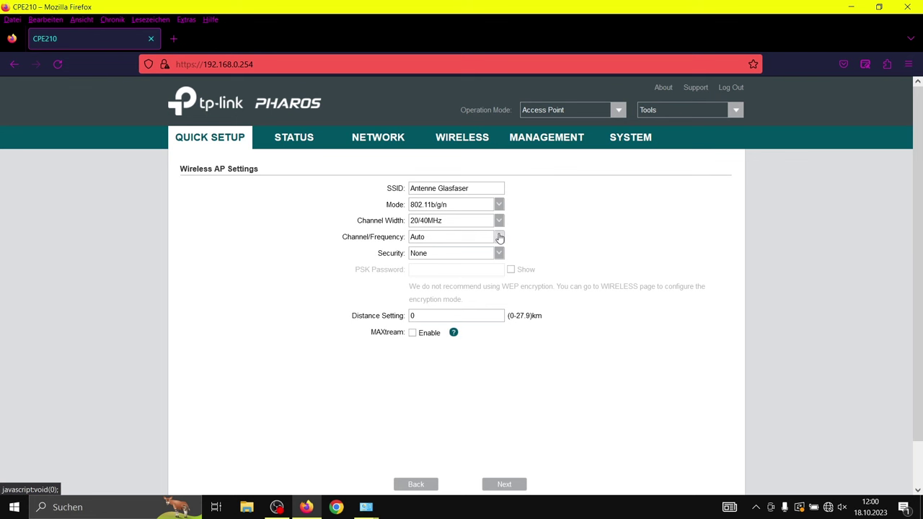
pyautogui.click(498, 253)
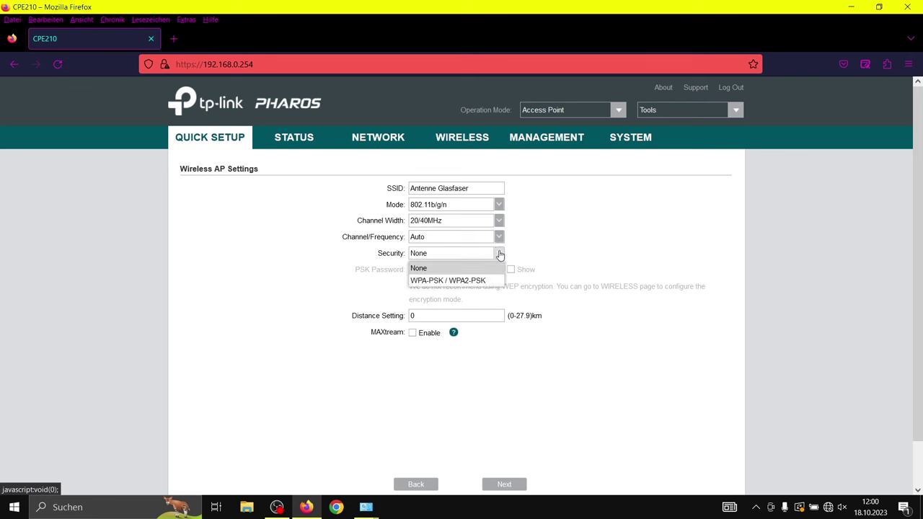
pyautogui.click(492, 280)
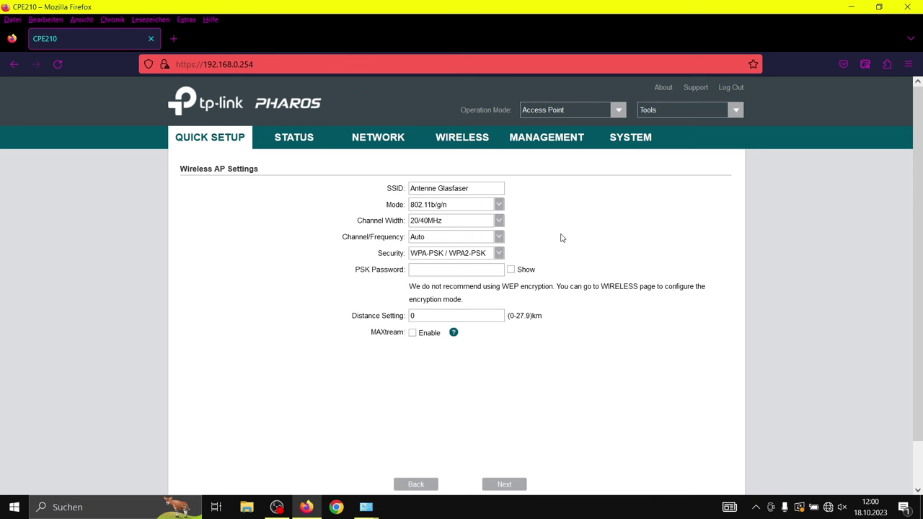
pyautogui.click(464, 272)
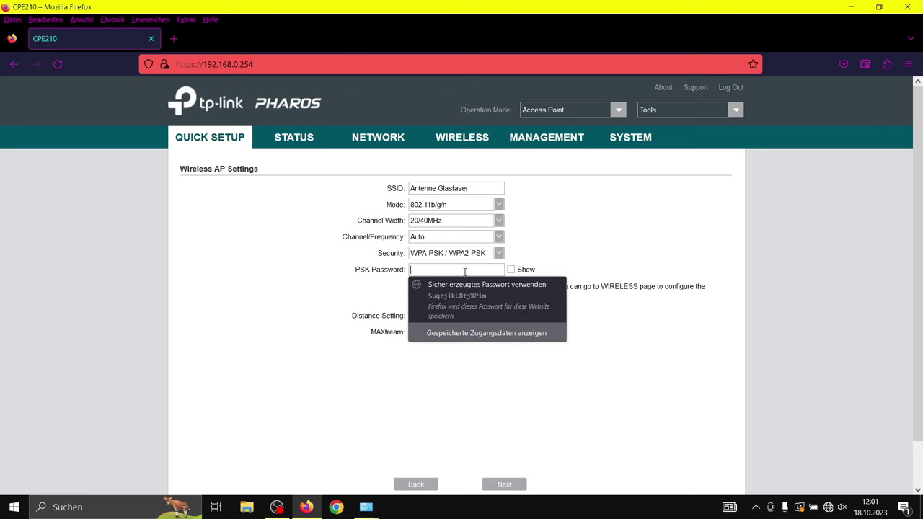
pyautogui.write('******')
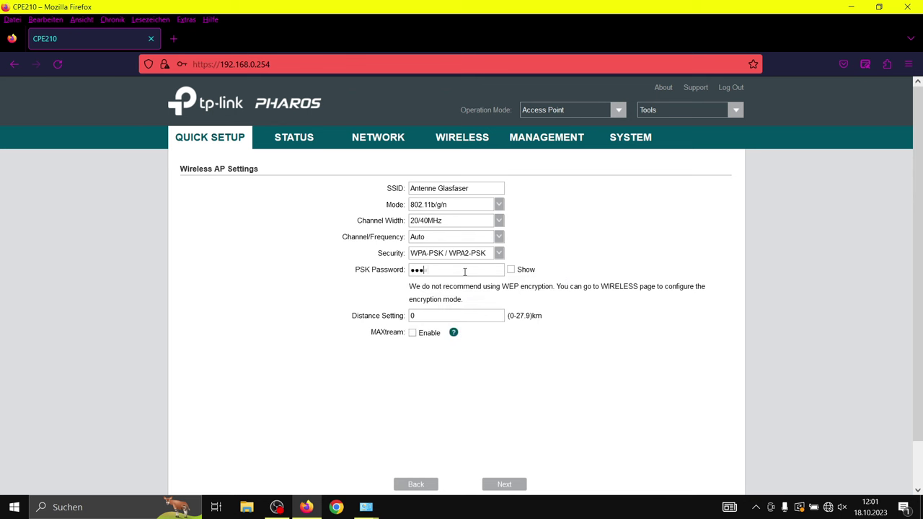
pyautogui.write('**')
pyautogui.moveTo(432, 315); pyautogui.dragTo(395, 316)
pyautogui.write('2')
# Review the quick setup summary and apply the access point configuration.
pyautogui.click(508, 485)
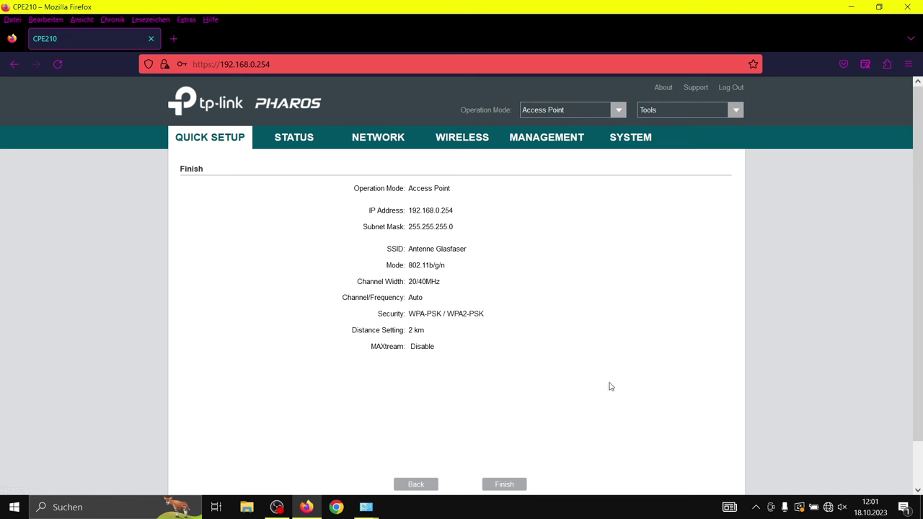
pyautogui.click(518, 485)
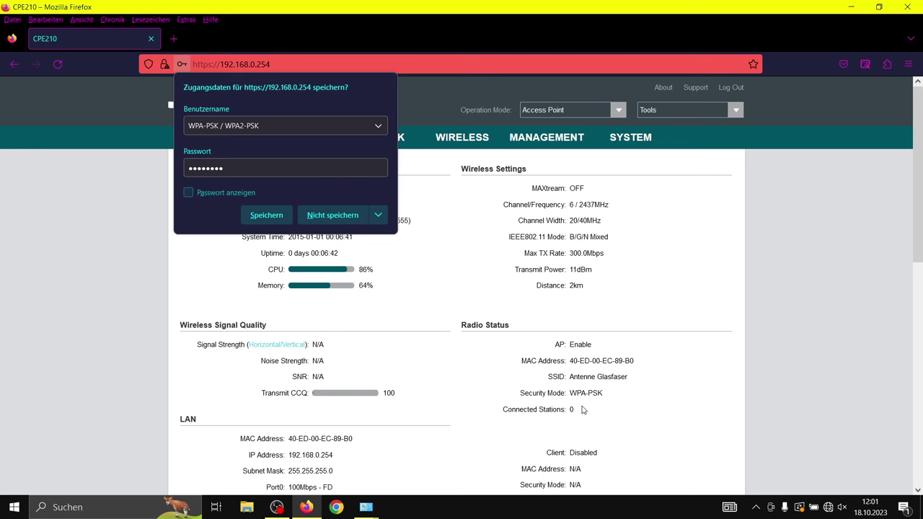
# Decline saving the login in Firefox and go to the System settings page.
pyautogui.click(343, 216)
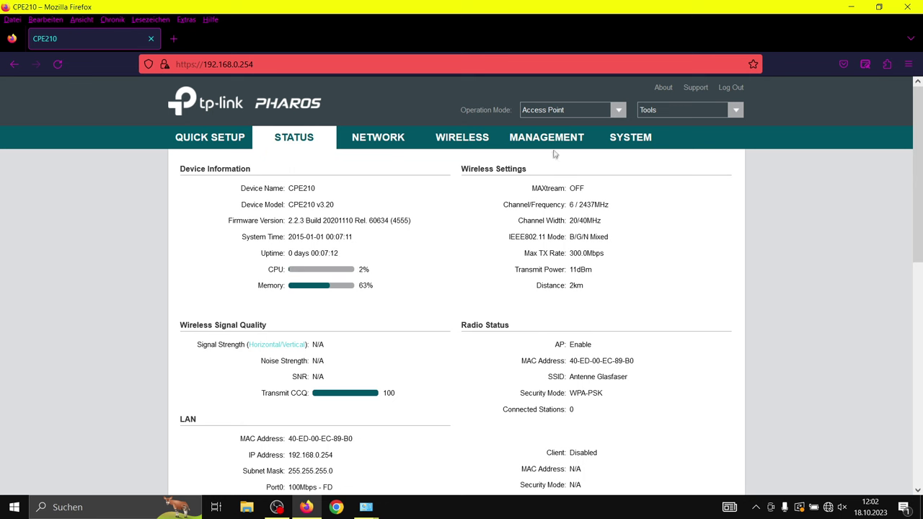
pyautogui.click(631, 142)
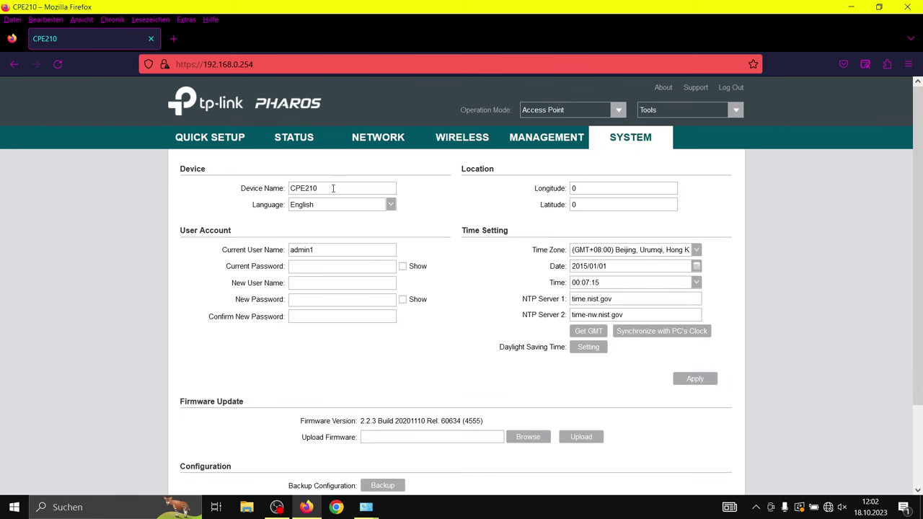
# Rename the device to CPE210_Sender, then apply and save the change.
pyautogui.write('Sender')
pyautogui.click(701, 380)
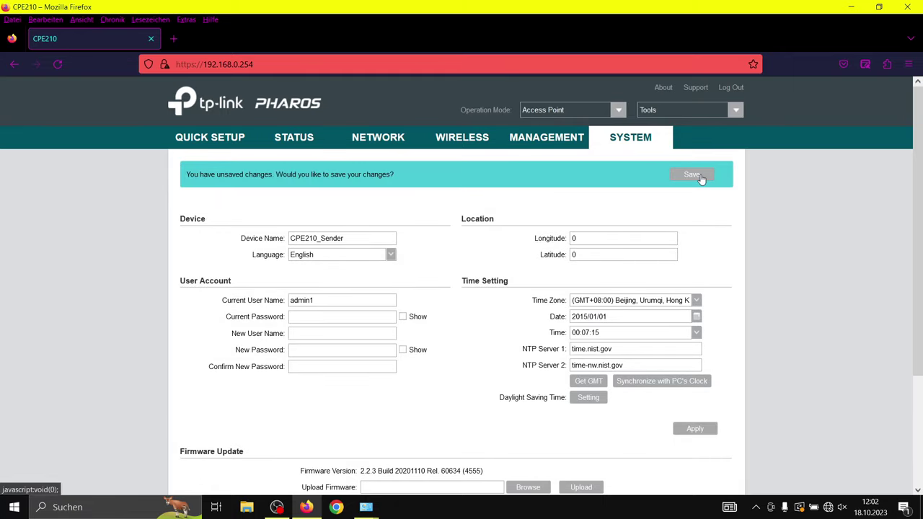
pyautogui.click(698, 176)
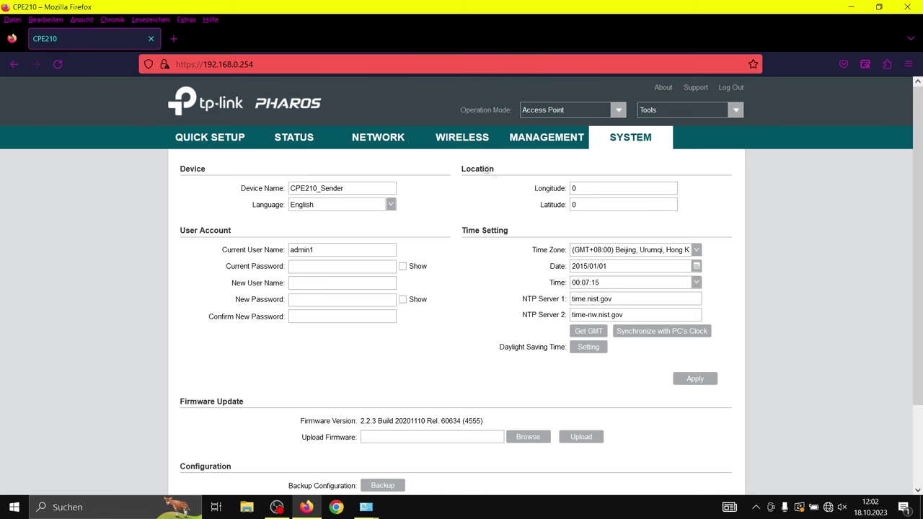
pyautogui.click(306, 140)
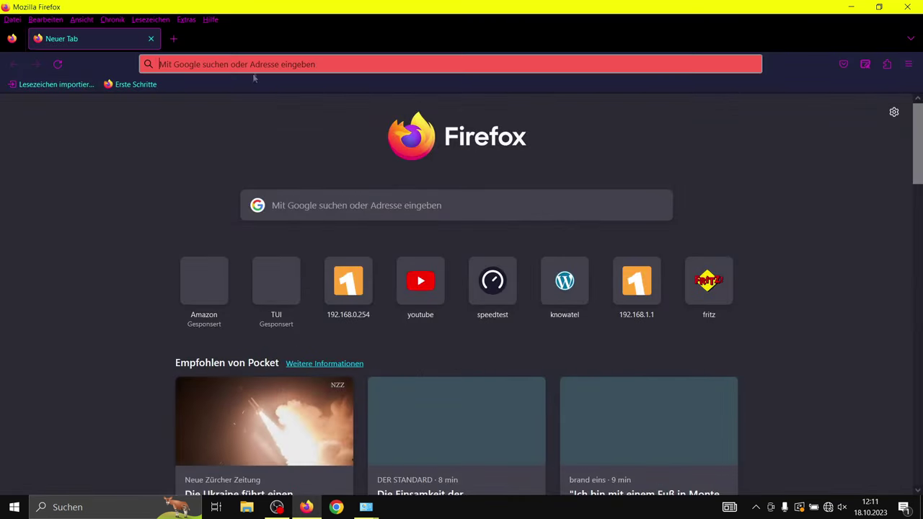
# Open the 192.168.0.254 admin page and accept the certificate warning.
pyautogui.click(254, 69)
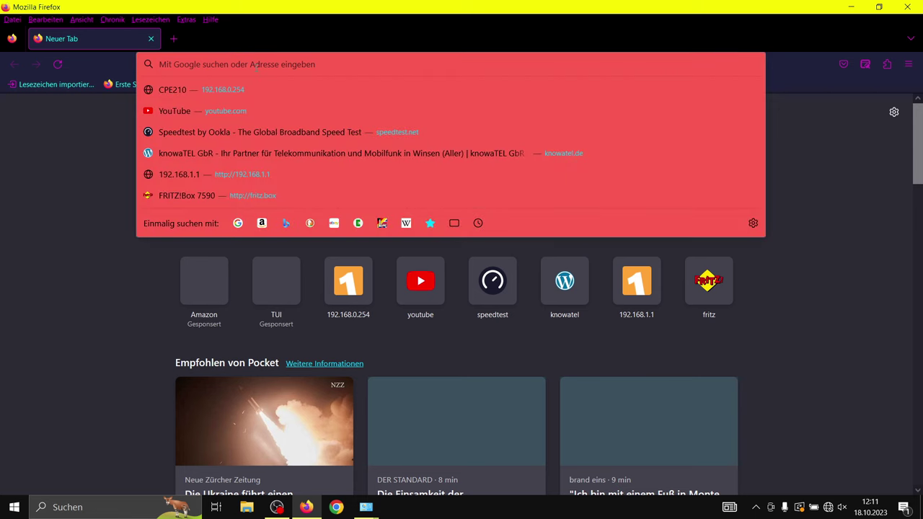
pyautogui.click(274, 93)
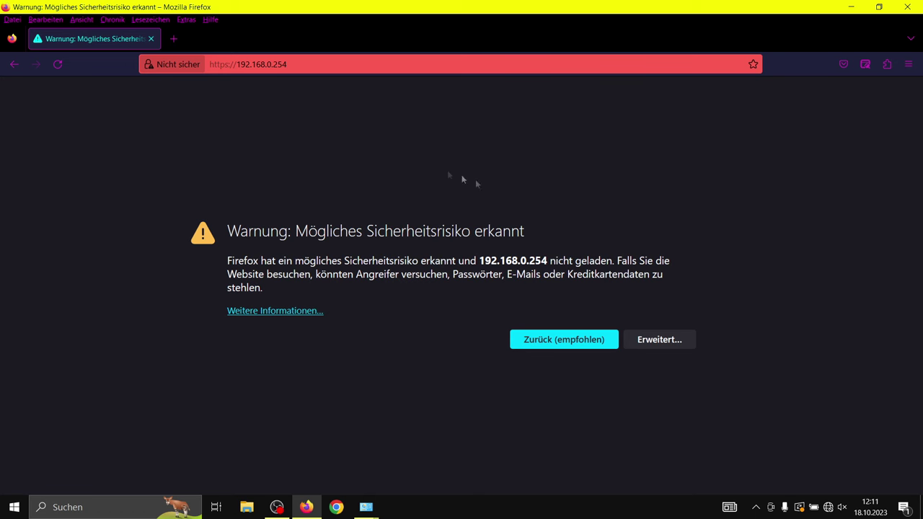
pyautogui.click(659, 339)
pyautogui.click(584, 455)
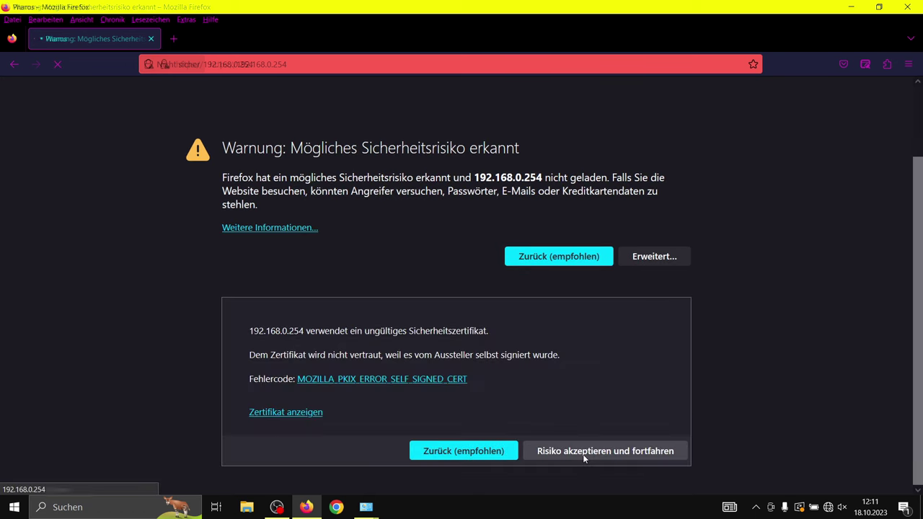
# Log in with the default user name and password and agree to the terms of use.
pyautogui.click(524, 185)
pyautogui.write('admin')
pyautogui.press('Tab')
pyautogui.write('admin')
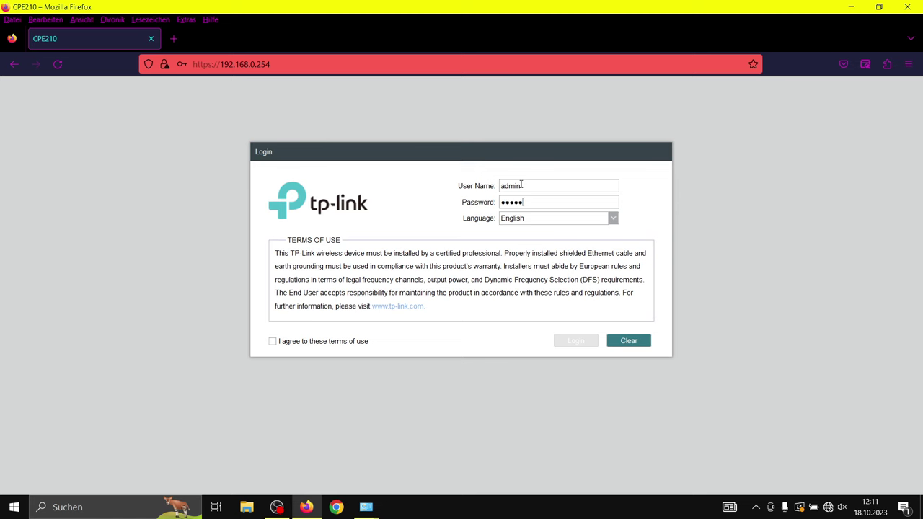
pyautogui.click(353, 343)
pyautogui.click(576, 340)
# Set and confirm a new login user name and password, then save them.
pyautogui.click(517, 218)
pyautogui.write('admin1')
pyautogui.press('Tab')
pyautogui.write('admin1')
pyautogui.press('Tab')
pyautogui.write('admin1')
pyautogui.click(581, 315)
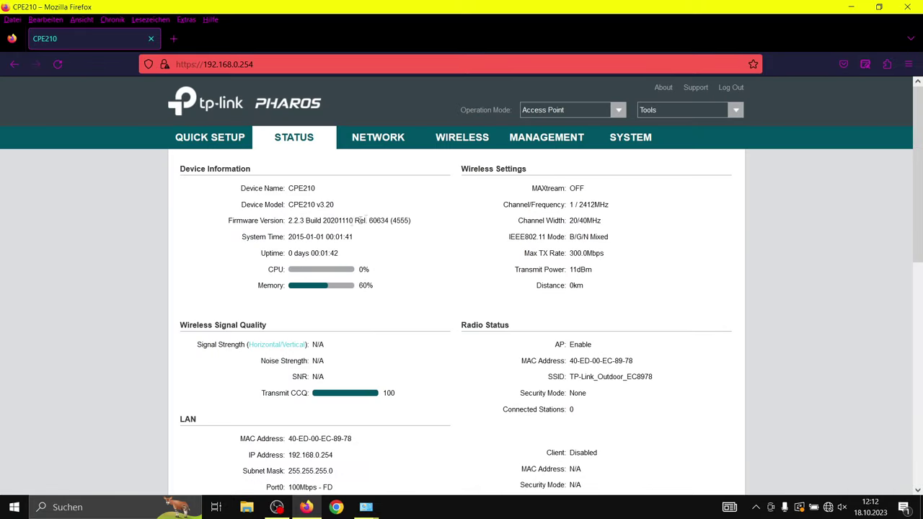
# Add 'Empfaenger' to the Device Name on the SYSTEM page, then apply and save.
pyautogui.click(636, 139)
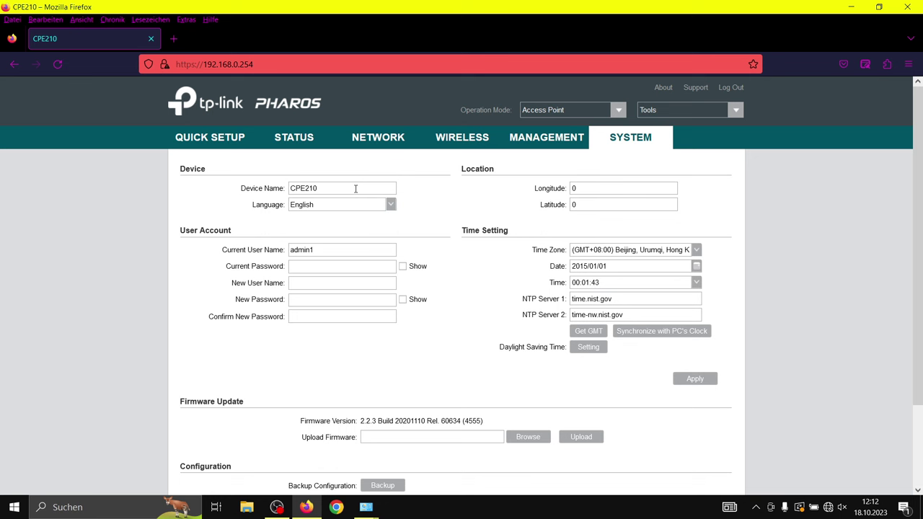
pyautogui.write('Empfaenger')
pyautogui.click(692, 385)
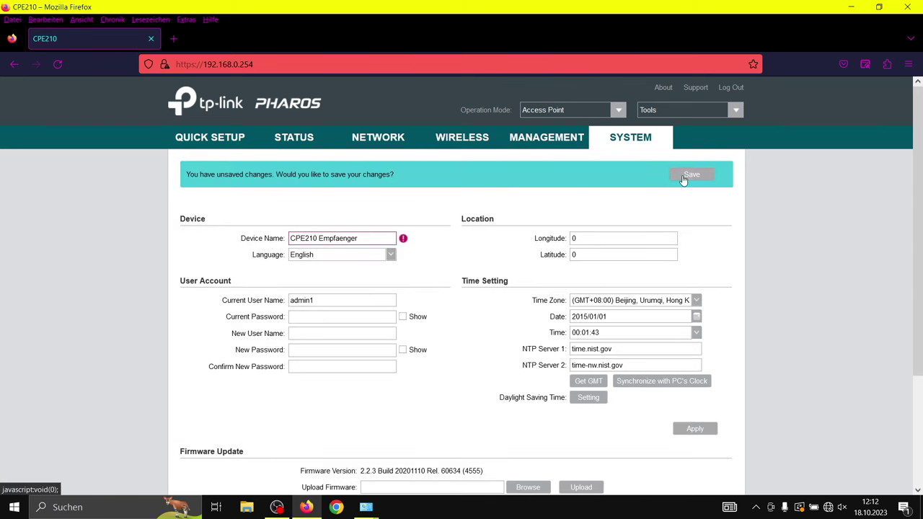
pyautogui.click(683, 177)
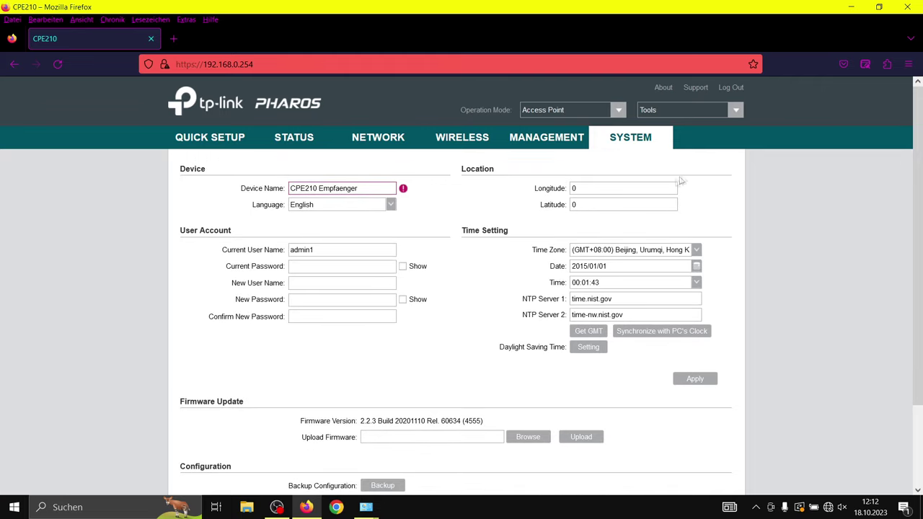
# Correct the name to CPE210_Empfaenger, save it, and start Quick Setup from STATUS.
pyautogui.click(324, 190)
pyautogui.press('BackSpace')
pyautogui.write('_')
pyautogui.click(705, 382)
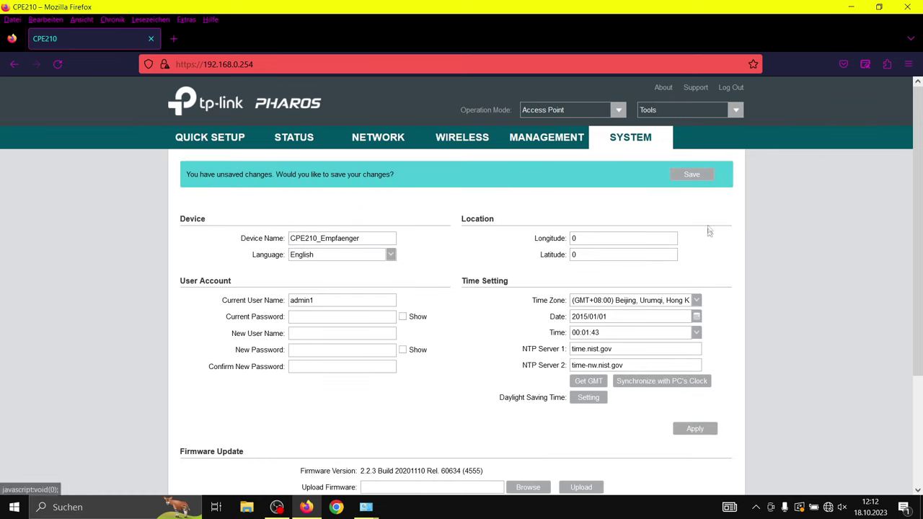
pyautogui.click(692, 177)
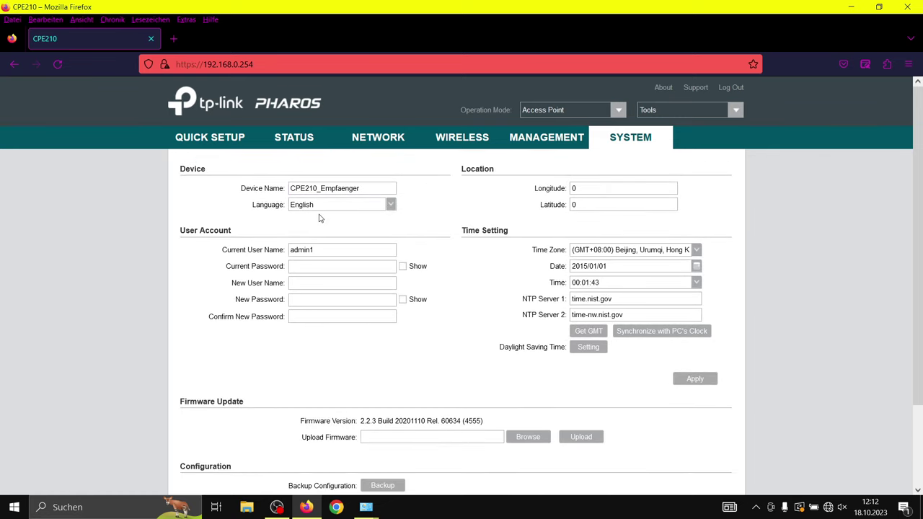
pyautogui.click(295, 145)
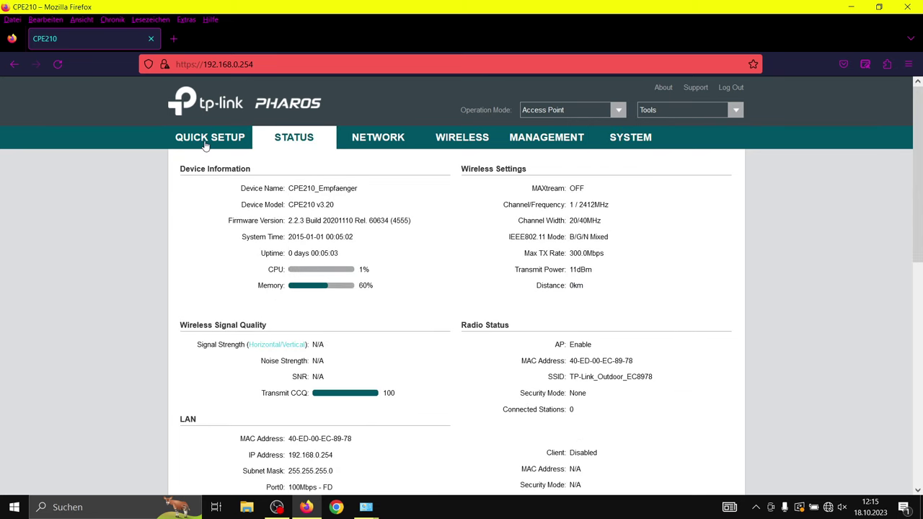
pyautogui.click(205, 145)
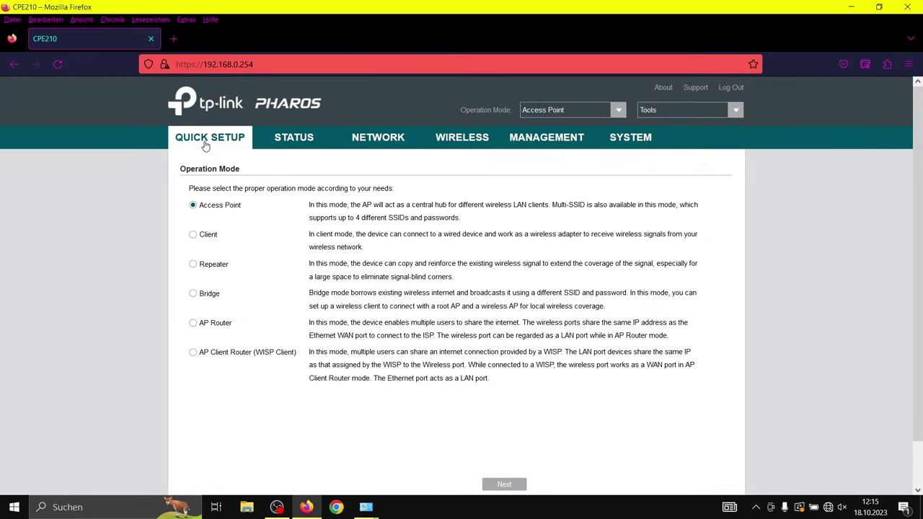
# Choose Client operation mode and change the LAN IP address to 192.168.0.253.
pyautogui.click(195, 236)
pyautogui.click(521, 487)
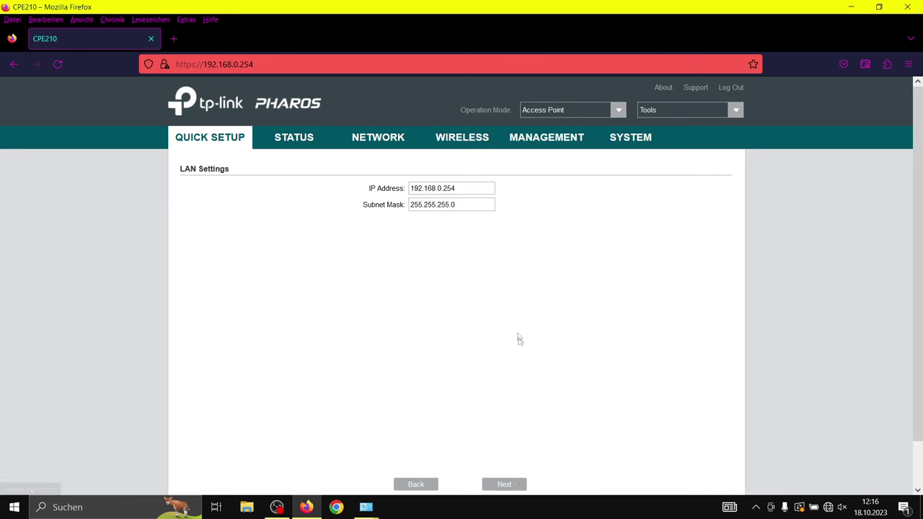
pyautogui.click(482, 191)
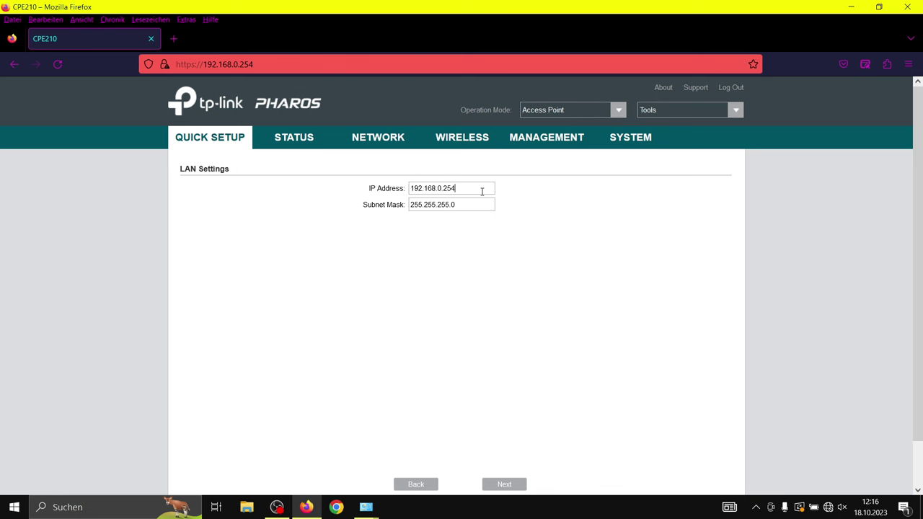
pyautogui.press('BackSpace')
pyautogui.write('3')
pyautogui.click(521, 489)
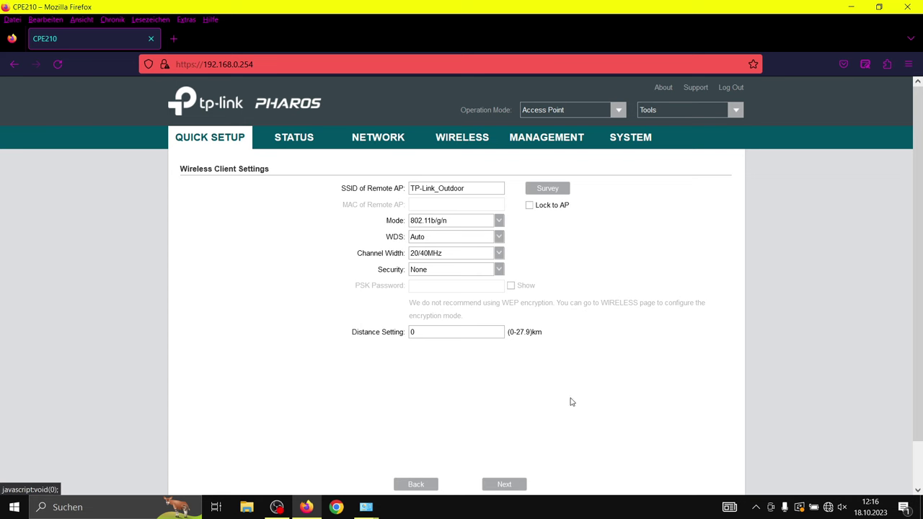
# Survey nearby networks, connect to the Antenne Glasfaser access point and enable Lock to AP.
pyautogui.scroll(-1, 632, 176)
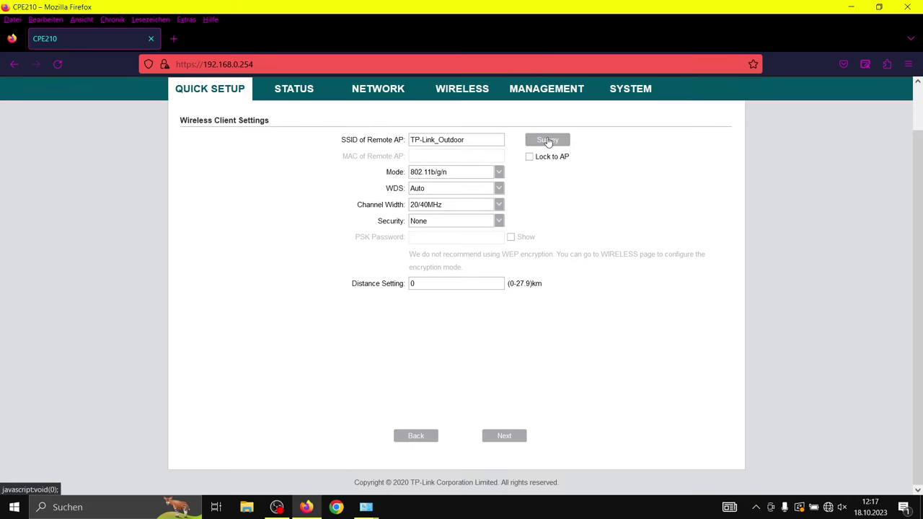
pyautogui.click(548, 140)
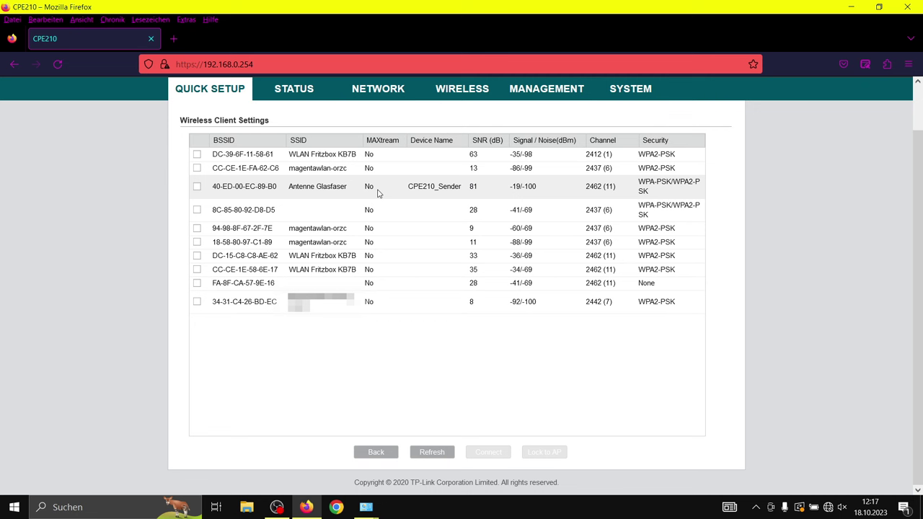
pyautogui.click(196, 187)
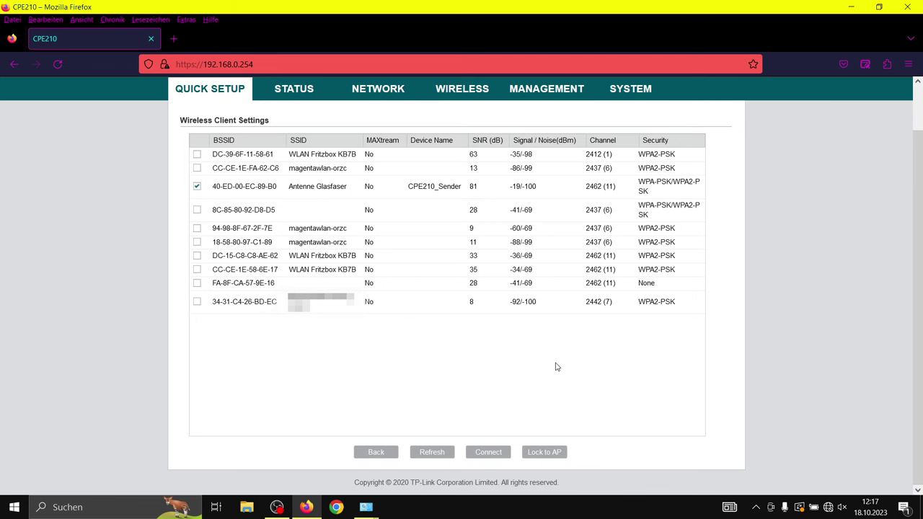
pyautogui.click(488, 453)
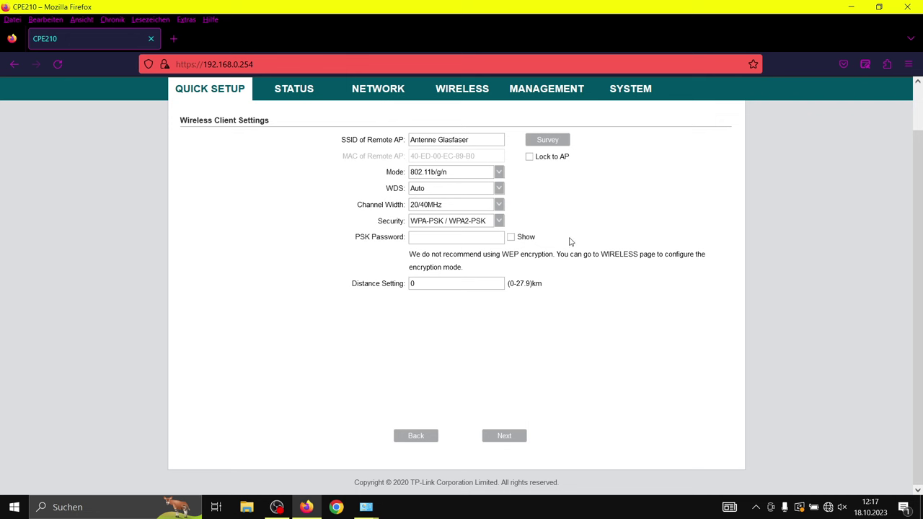
pyautogui.click(539, 157)
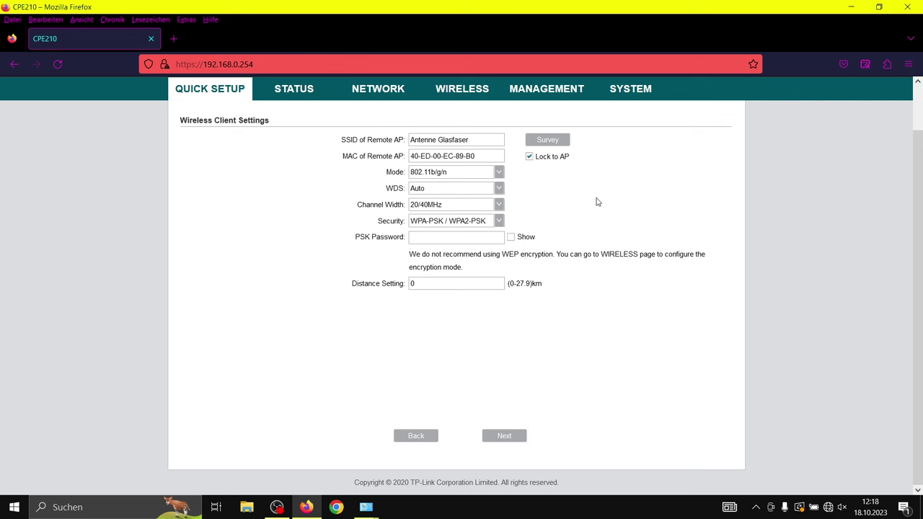
# Disable Lock to AP, enter the PSK password and a 2 km distance, then reach the summary.
pyautogui.click(546, 159)
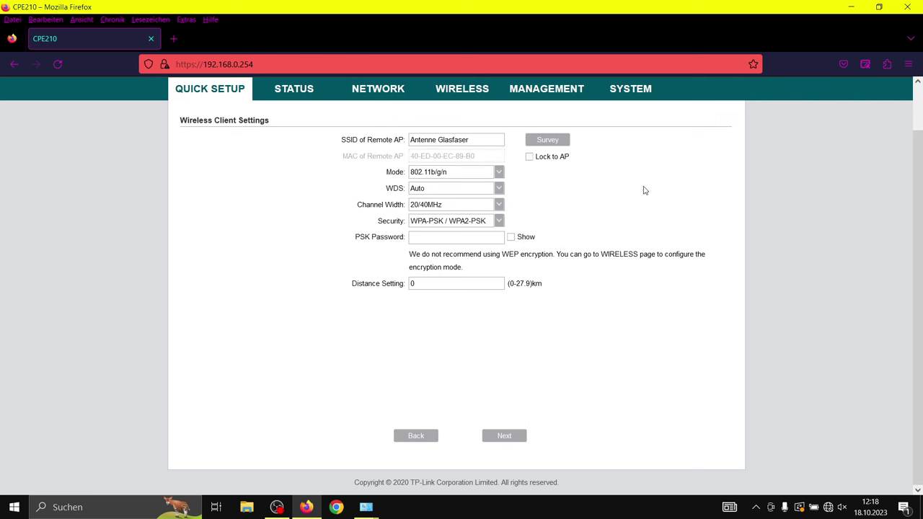
pyautogui.click(457, 239)
pyautogui.press('Escape')
pyautogui.write('******')
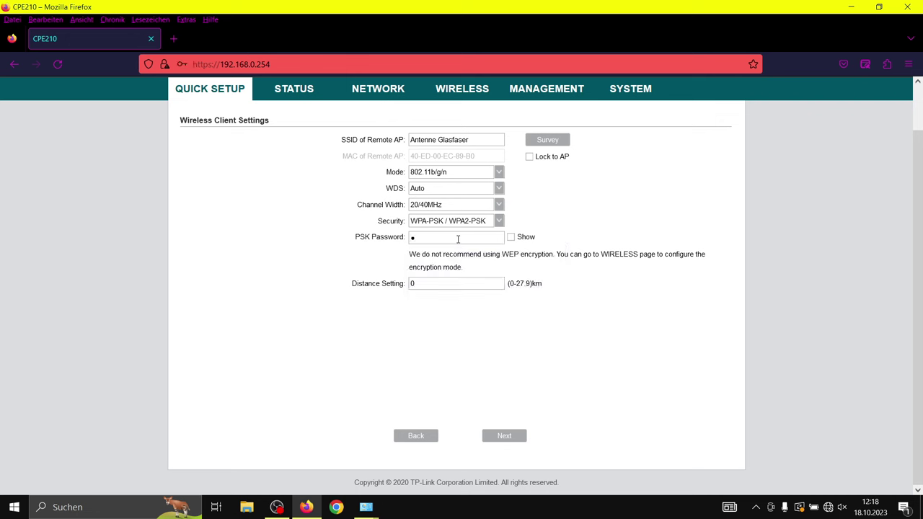
pyautogui.write('**')
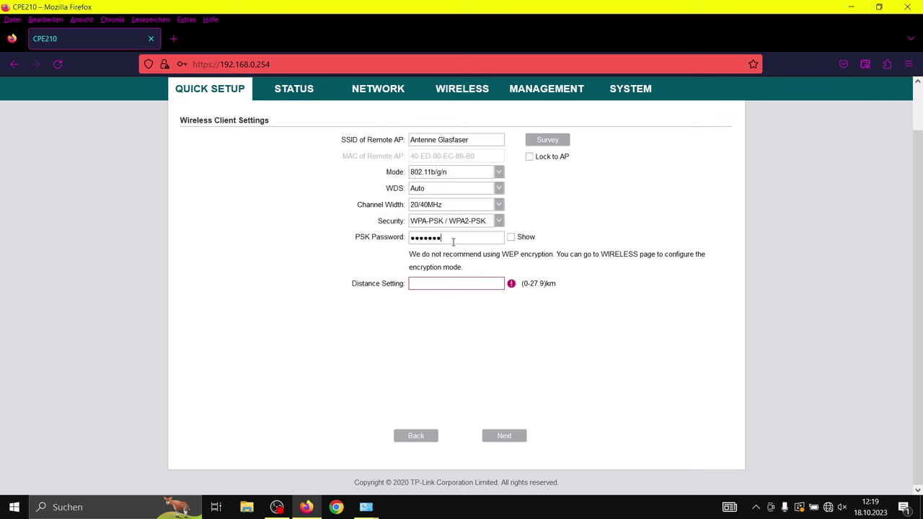
pyautogui.click(459, 286)
pyautogui.write('2')
pyautogui.click(606, 326)
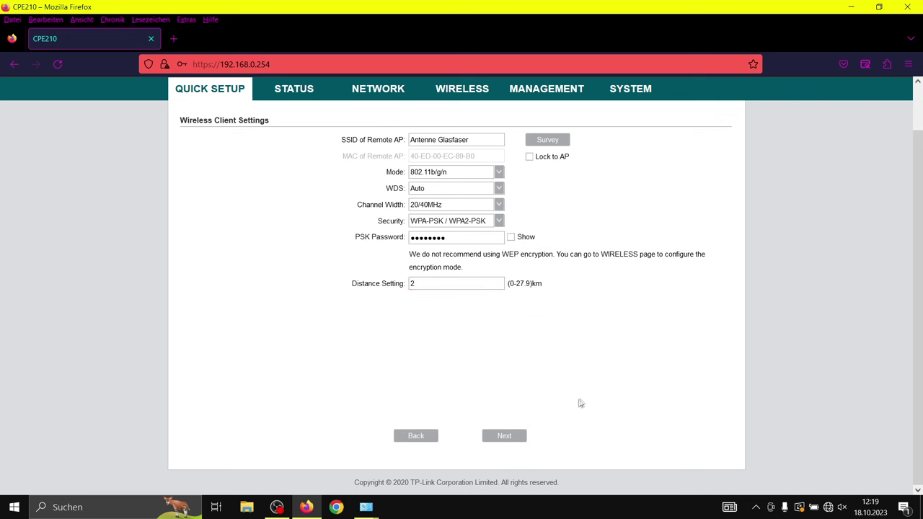
pyautogui.click(506, 437)
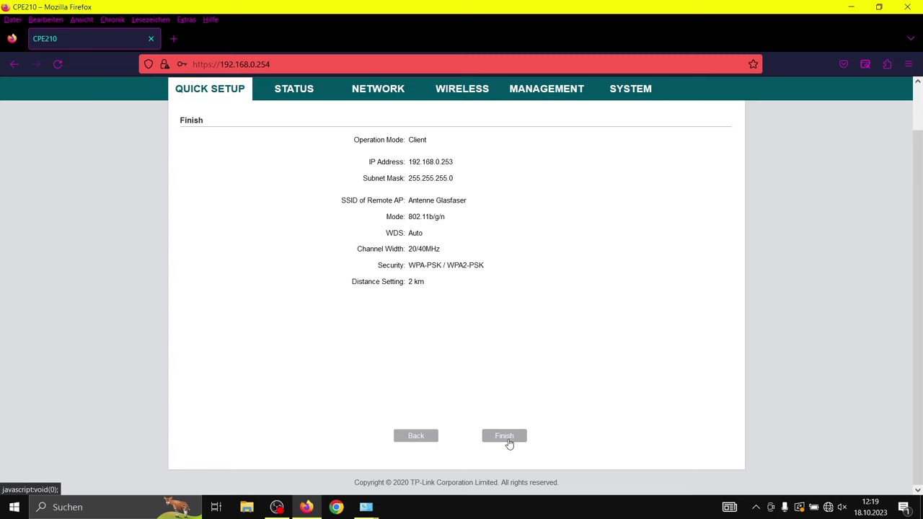
# Finish the quick setup and accept the certificate warning to reach the 192.168.0.253 login.
pyautogui.click(508, 440)
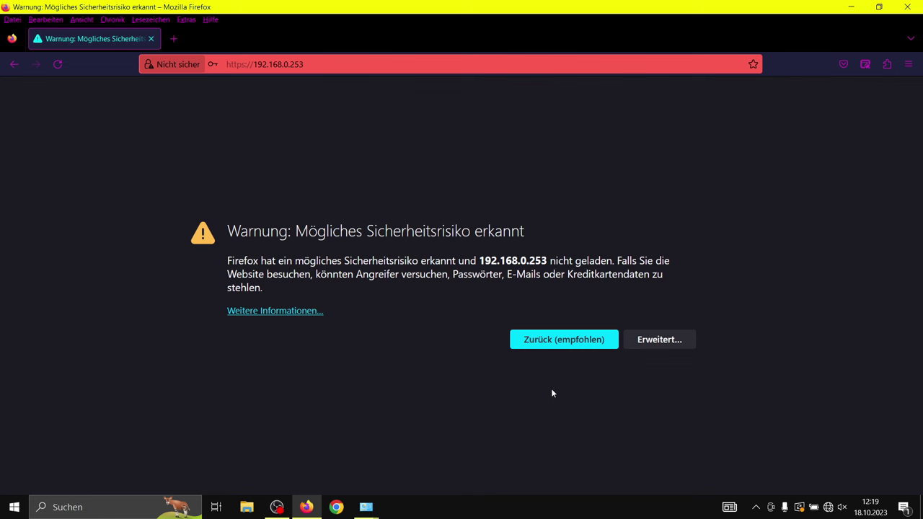
pyautogui.click(660, 339)
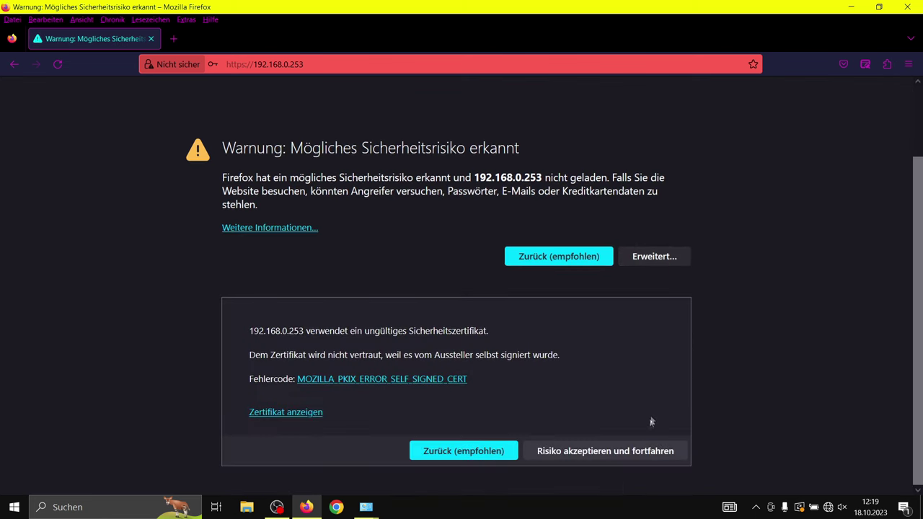
pyautogui.click(625, 452)
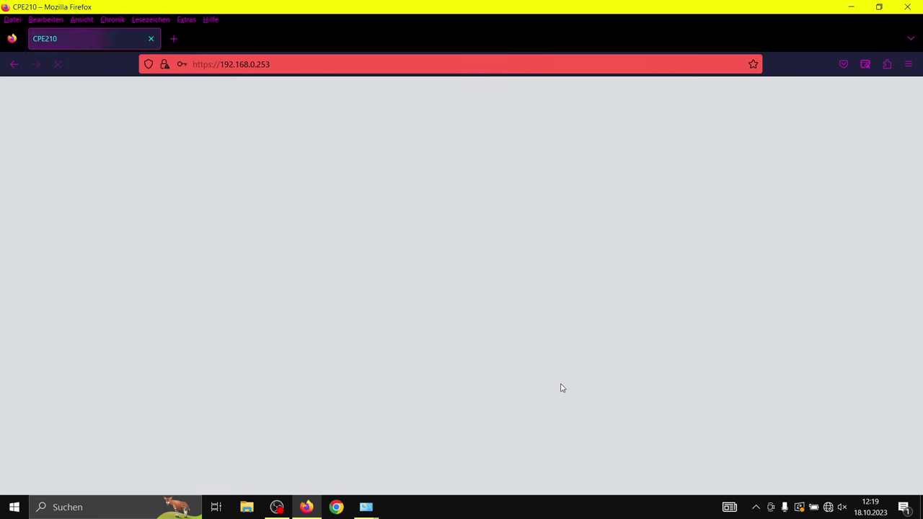
pyautogui.click(532, 190)
# Log in to the client with the new credentials, declining Firefox's offer to save them.
pyautogui.write('admin1')
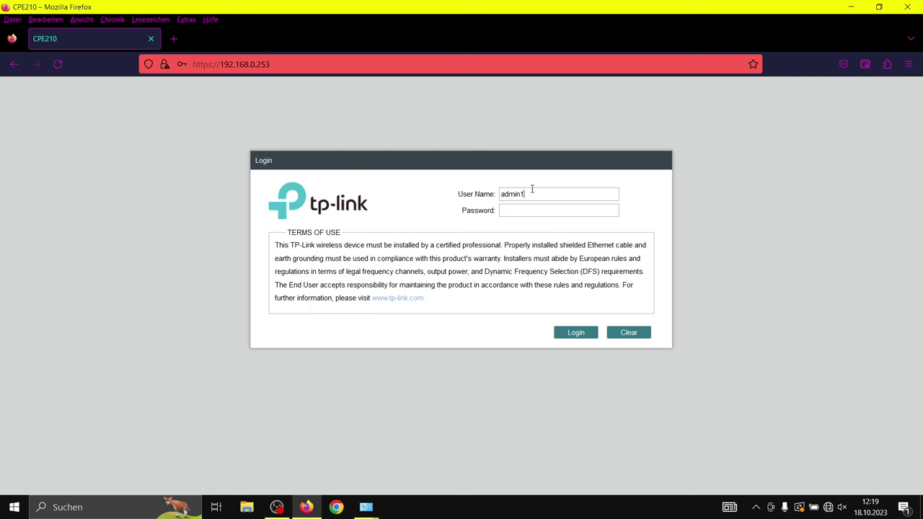
pyautogui.write('••••••')
pyautogui.press('Return')
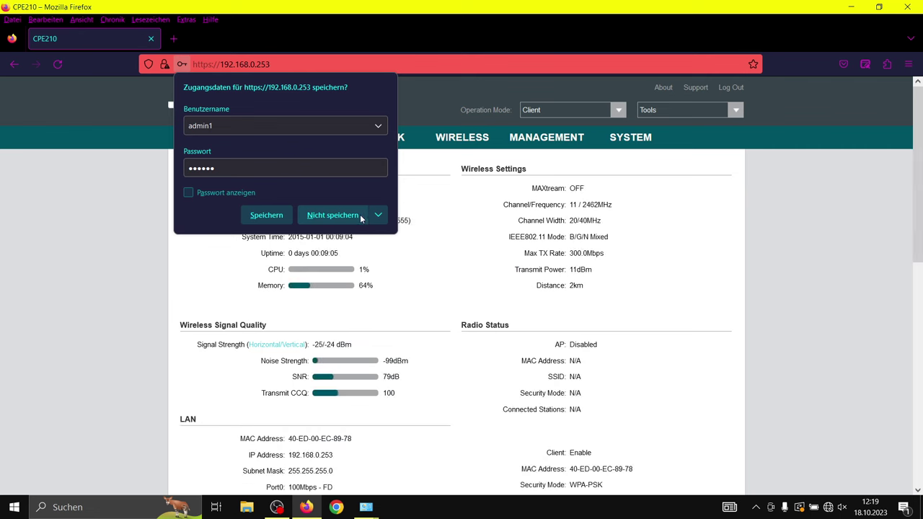
pyautogui.click(331, 215)
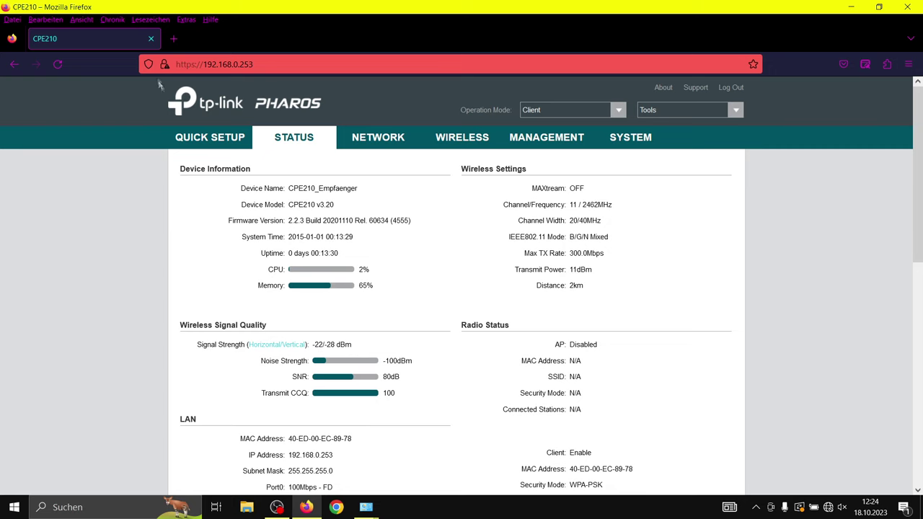
pyautogui.click(173, 39)
# Open the access point at 192.168.0.254 in the new tab and log in.
pyautogui.click(259, 64)
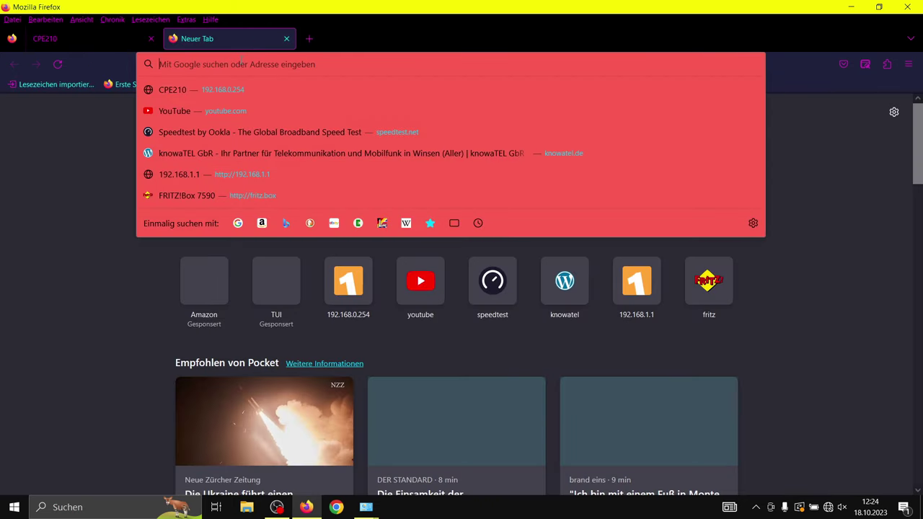
pyautogui.click(272, 92)
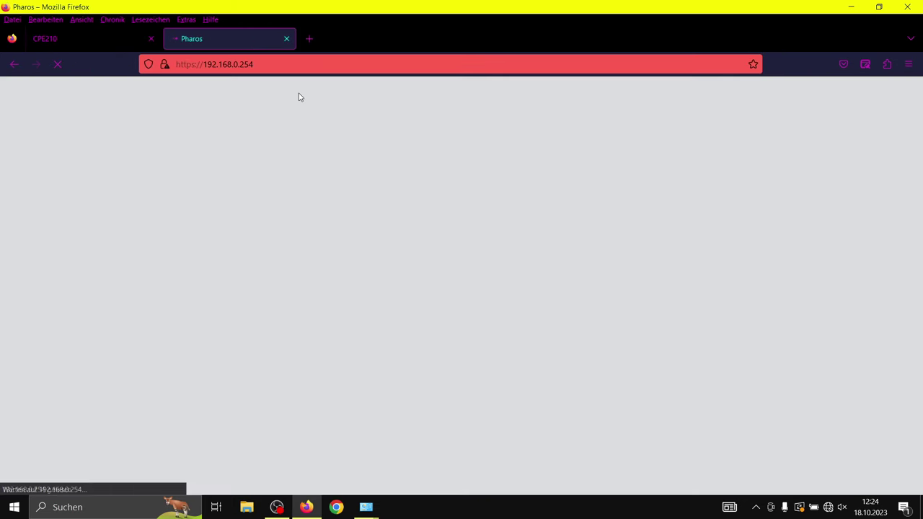
pyautogui.click(511, 200)
pyautogui.write('admin')
pyautogui.press('Tab')
pyautogui.write('admin')
pyautogui.press('Return')
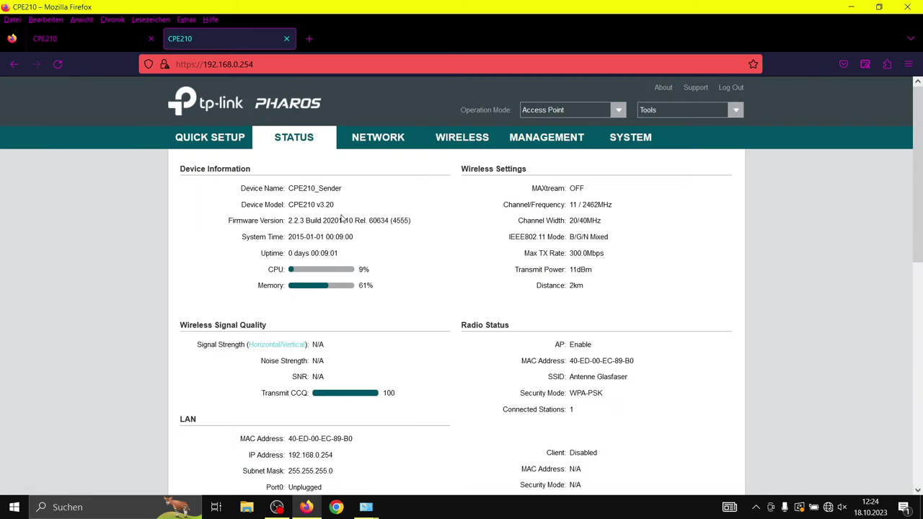
# Compare the client and access point status pages and review the client's signal quality.
pyautogui.click(113, 45)
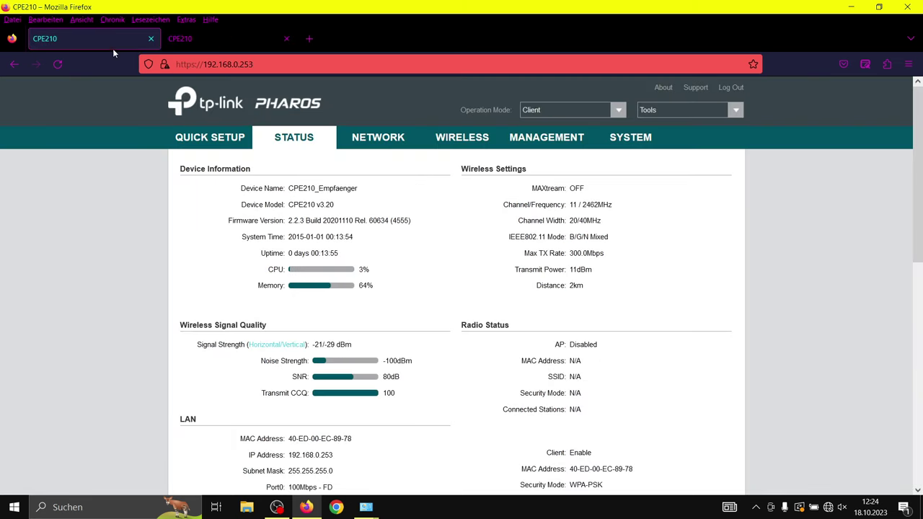
pyautogui.click(214, 42)
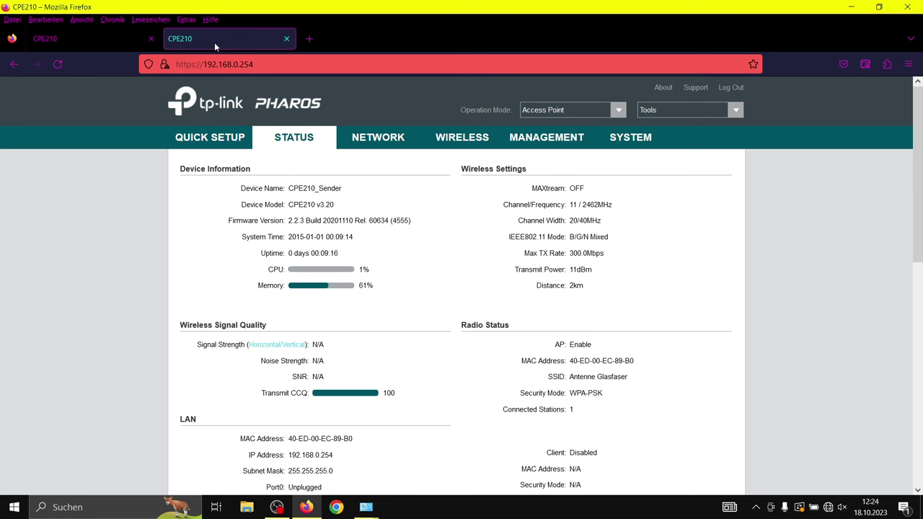
pyautogui.click(108, 43)
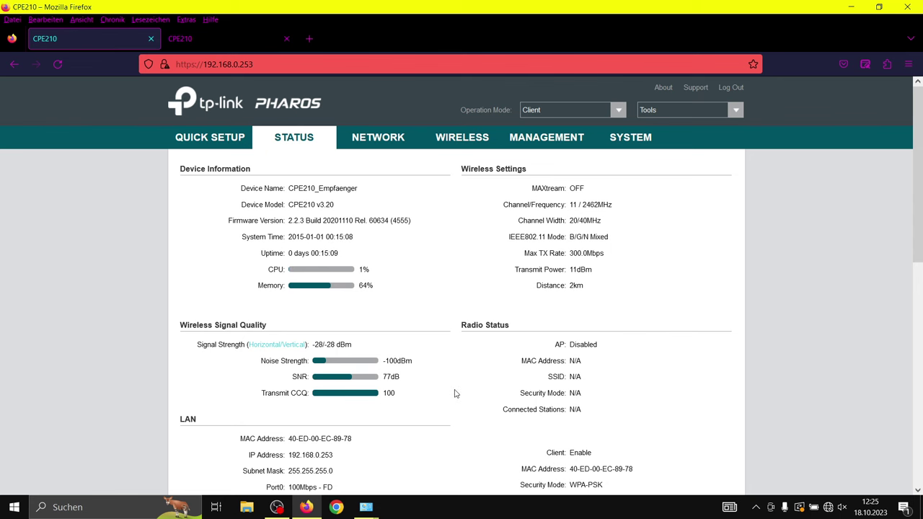
pyautogui.scroll(-3, 454, 393)
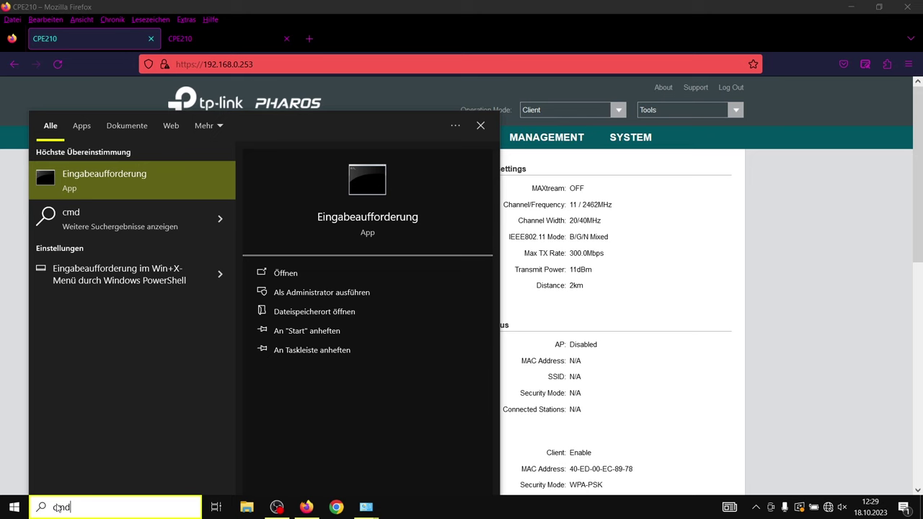
# Run 'ping 192.168.0.254 -t' in Command Prompt, then close the window.
pyautogui.press('Return')
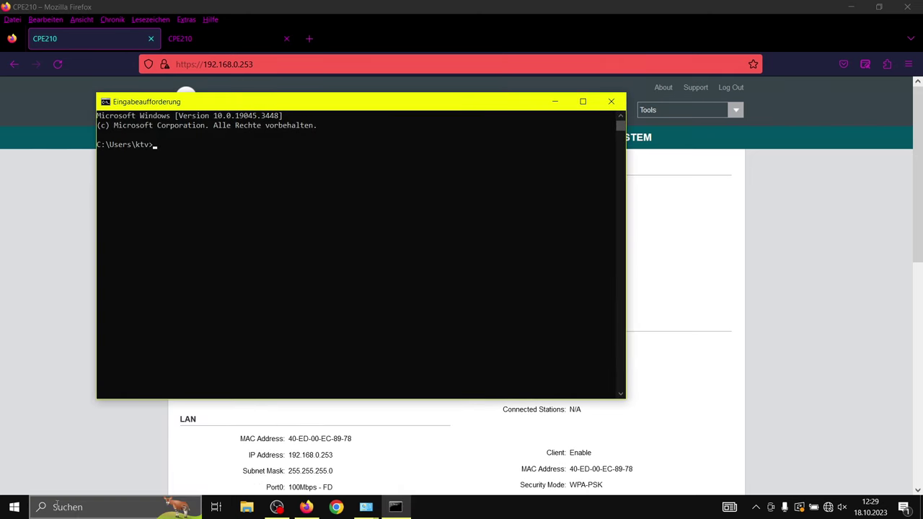
pyautogui.write('ping 192.168.0.254 -t')
pyautogui.press('Return')
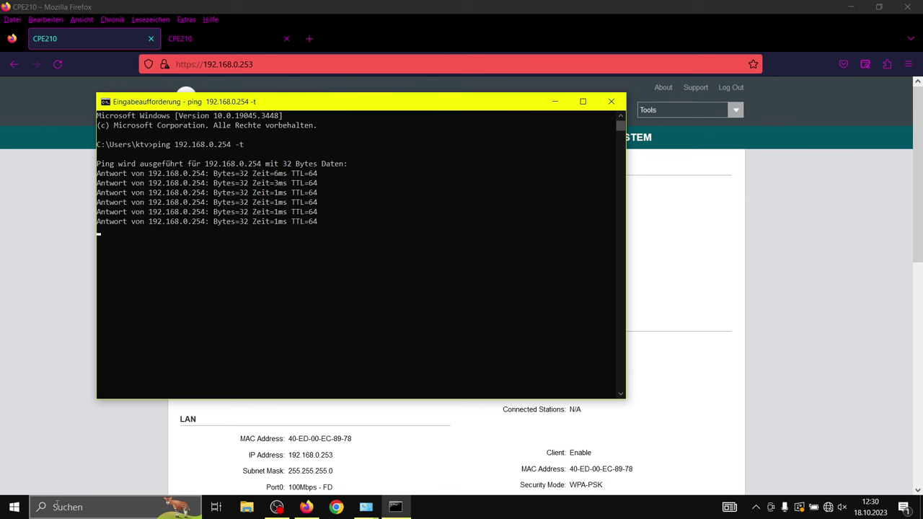
pyautogui.hotkey('alt', 'F4')
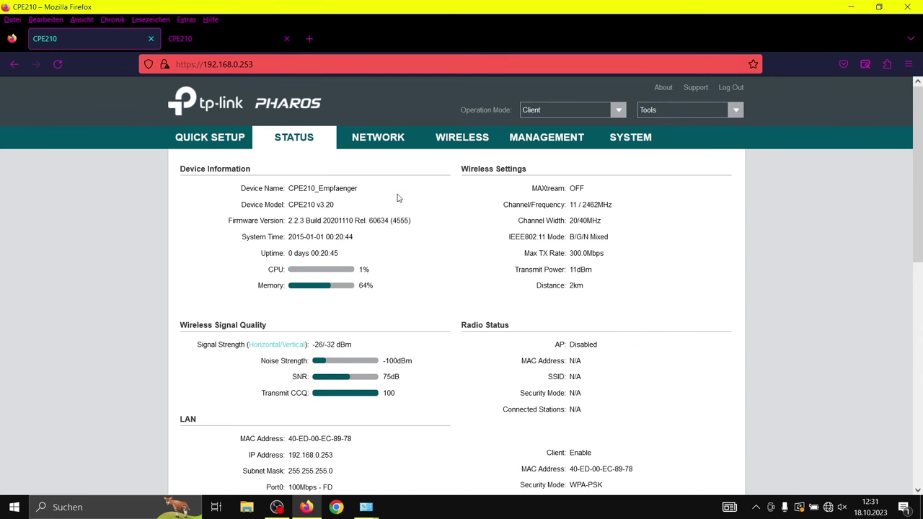
# Set the client's LAN connection type to Dynamic under NETWORK, then apply and save.
pyautogui.click(395, 140)
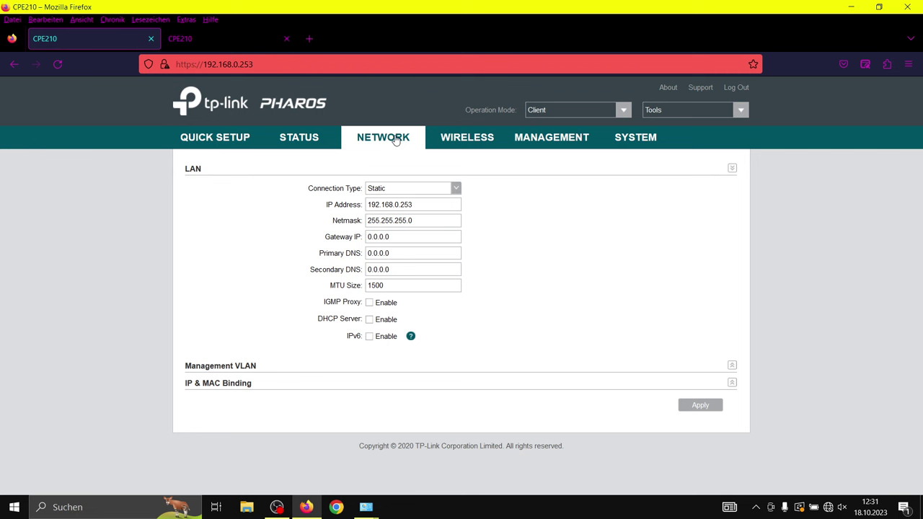
pyautogui.click(456, 189)
pyautogui.click(439, 214)
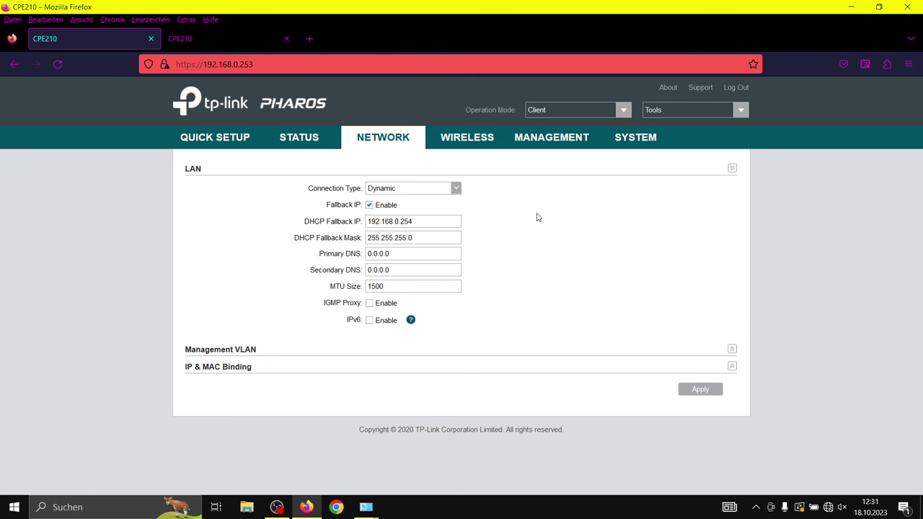
pyautogui.click(700, 391)
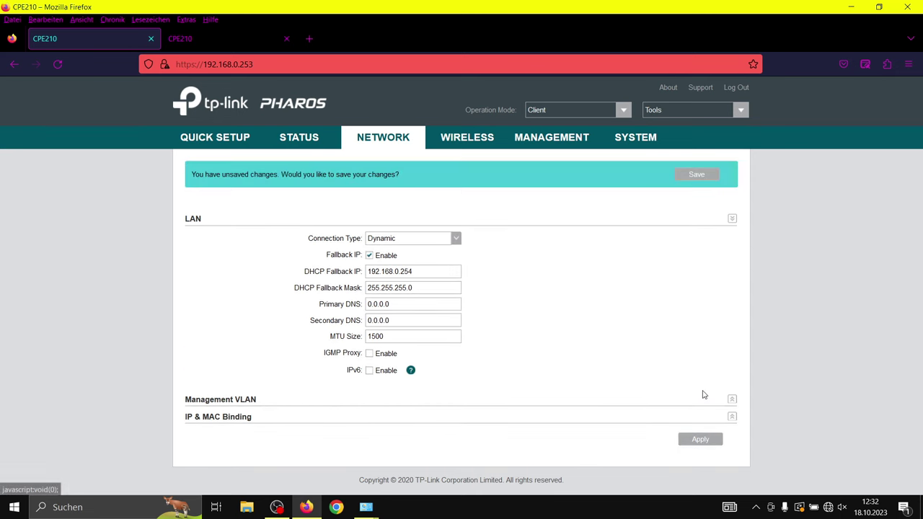
pyautogui.click(697, 175)
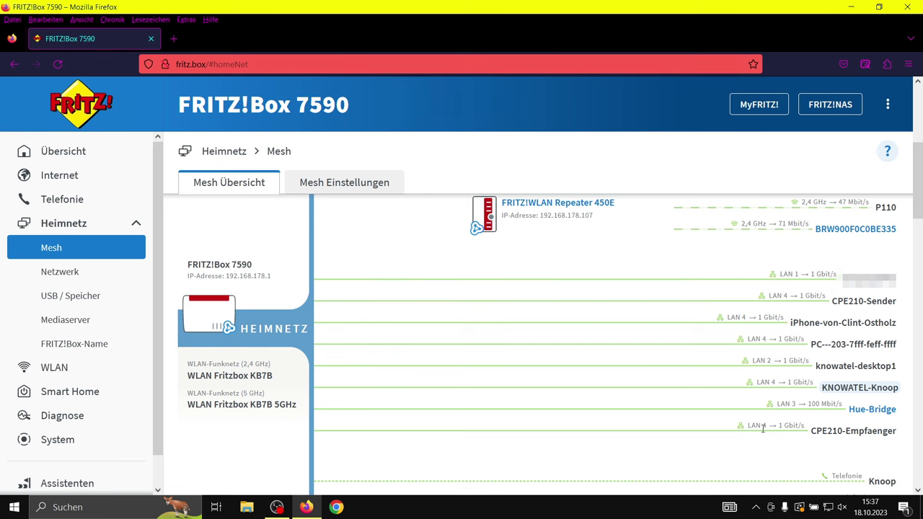
# Check both CPE210s on LAN 4, note CPE210-Sender's address 192.168.178.199, then open a new tab.
pyautogui.moveTo(918, 195); pyautogui.dragTo(919, 403)
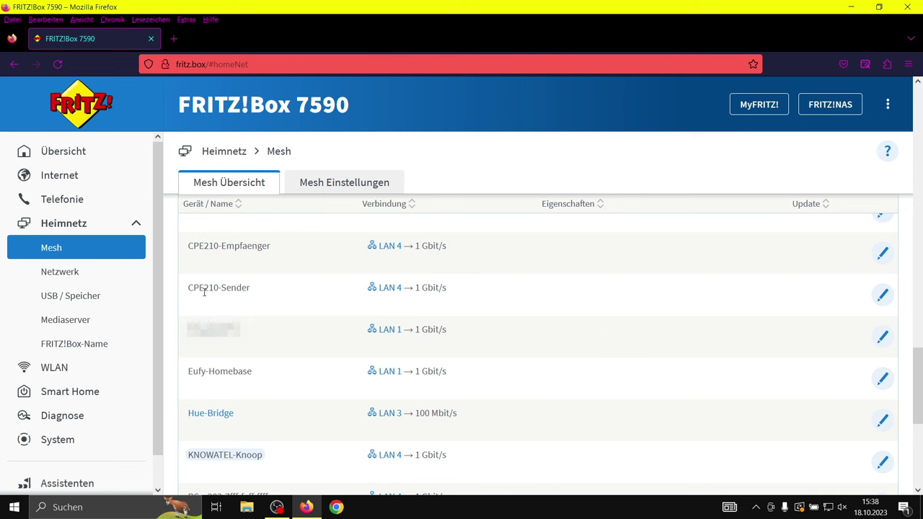
pyautogui.click(884, 254)
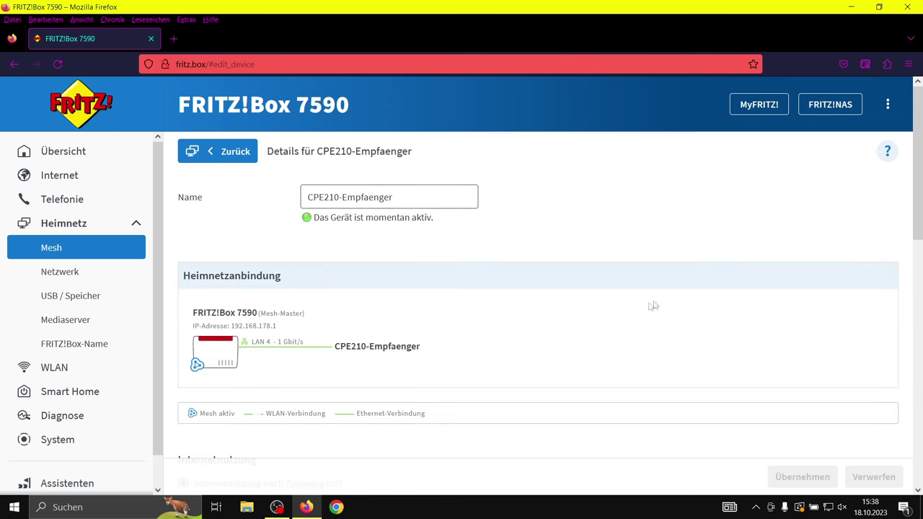
pyautogui.scroll(-3, 630, 310)
pyautogui.scroll(-3, 597, 360)
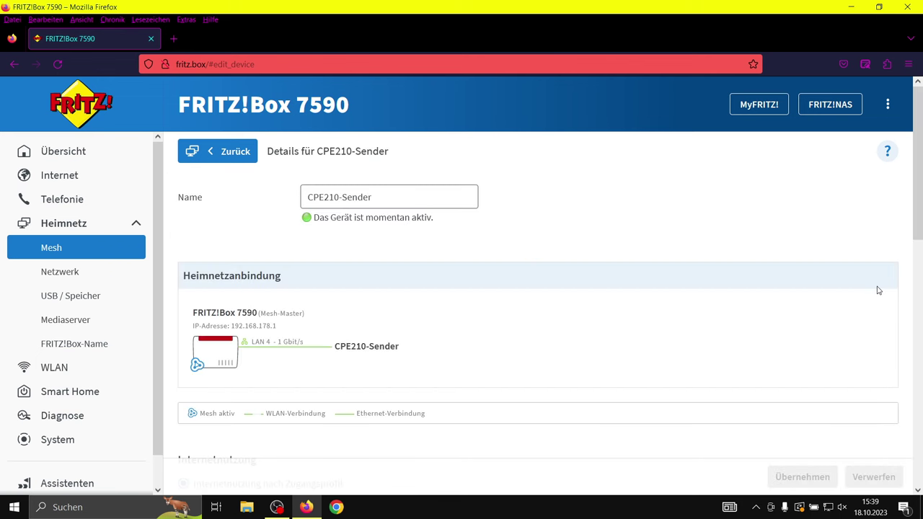
pyautogui.scroll(-4, 597, 300)
pyautogui.scroll(-2, 597, 300)
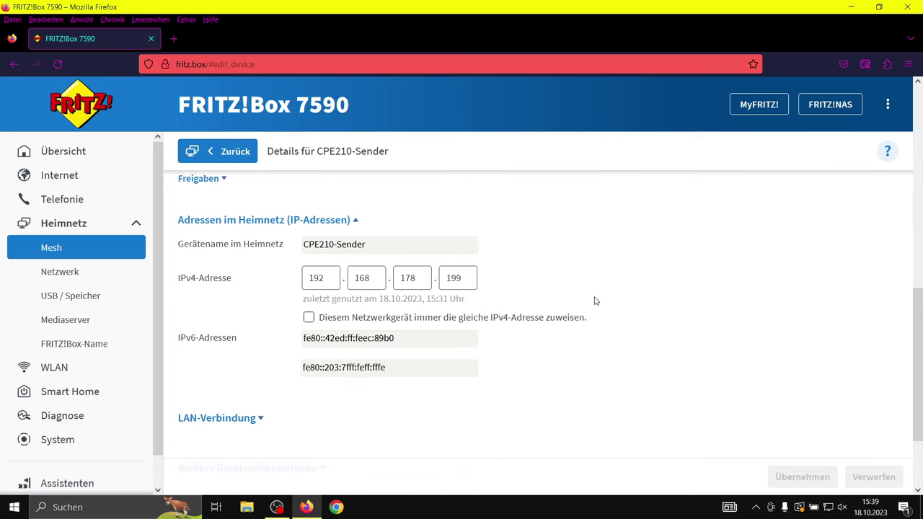
pyautogui.hotkey('ctrl', 't')
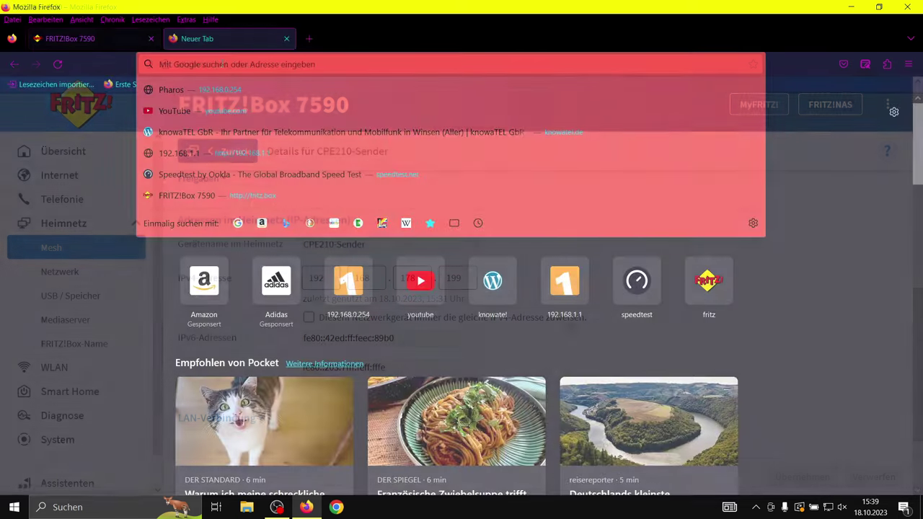
# Load knowatel.de and scroll through its Beiträge article list.
pyautogui.write('knowatel.de/')
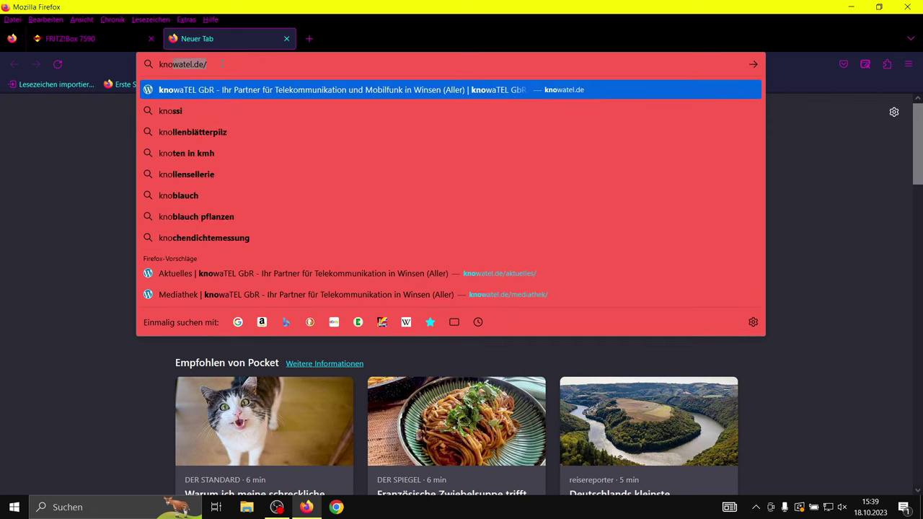
pyautogui.press('Return')
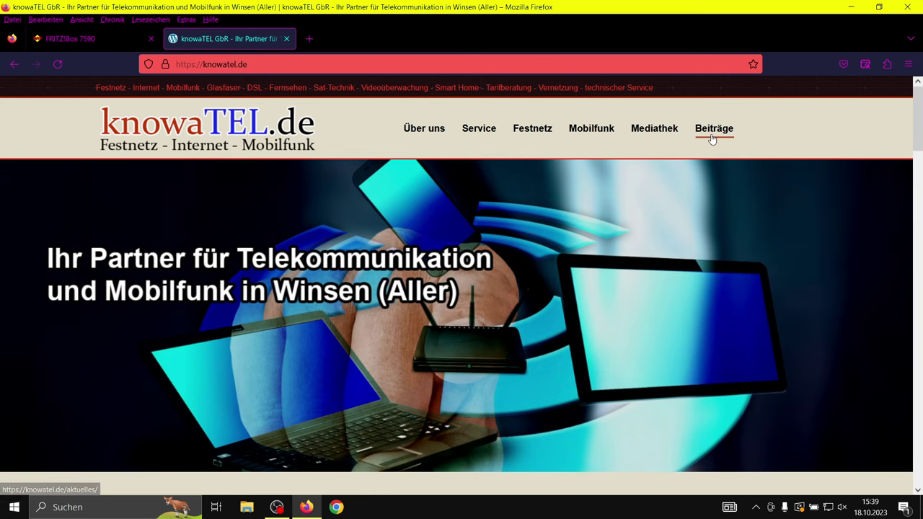
pyautogui.click(713, 135)
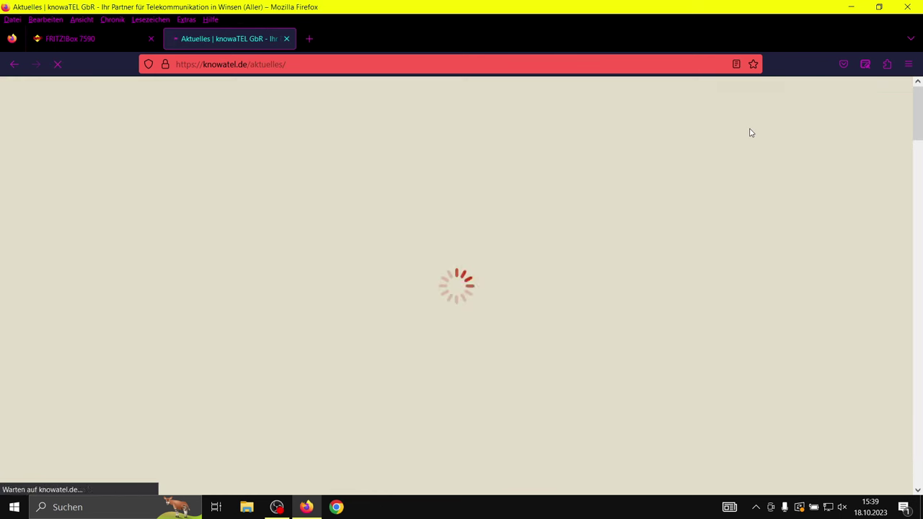
pyautogui.scroll(-2, 596, 231)
pyautogui.scroll(-5, 596, 231)
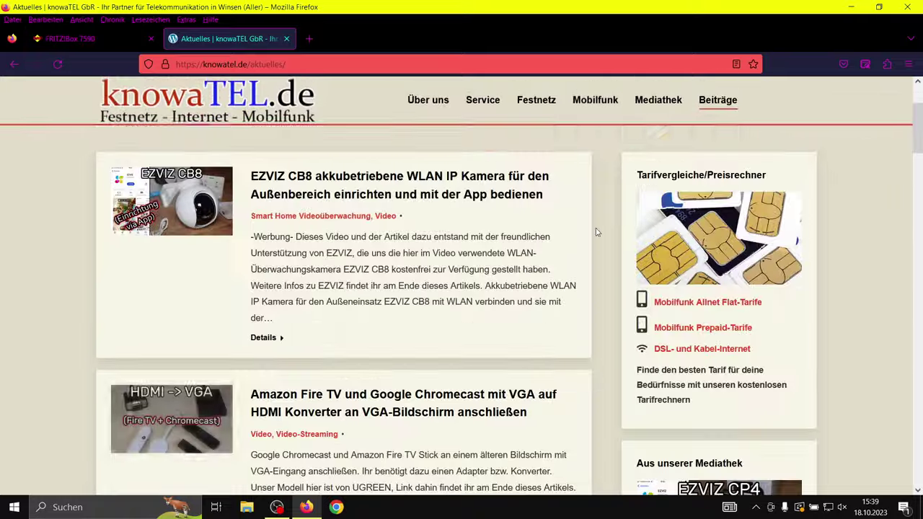
pyautogui.scroll(-3, 596, 231)
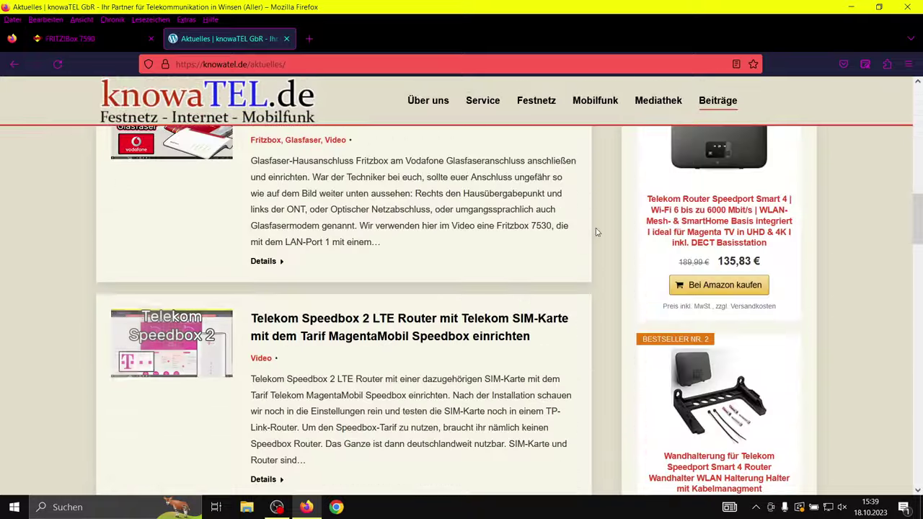
pyautogui.scroll(-7, 595, 231)
pyautogui.scroll(-12, 595, 232)
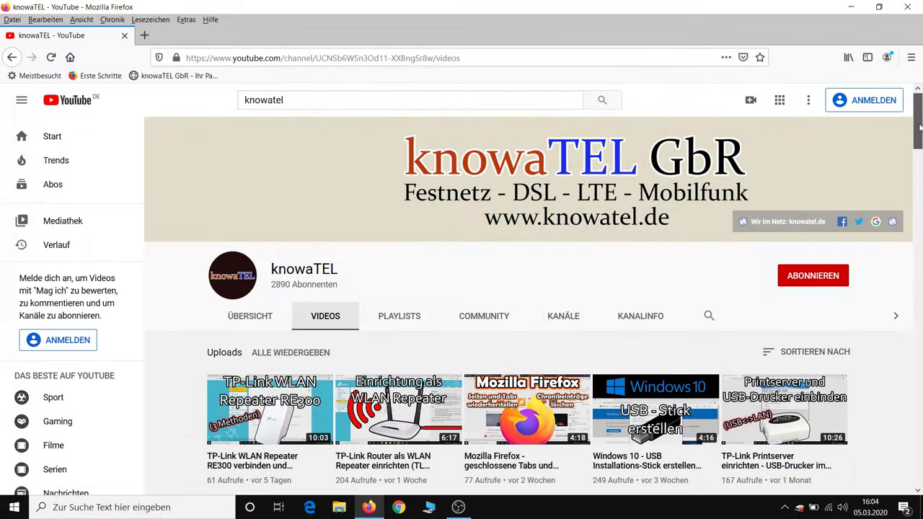
# Scroll through the knowaTEL YouTube uploads and the knowatel.de/mediathek video list.
pyautogui.scroll(-3, 919, 128)
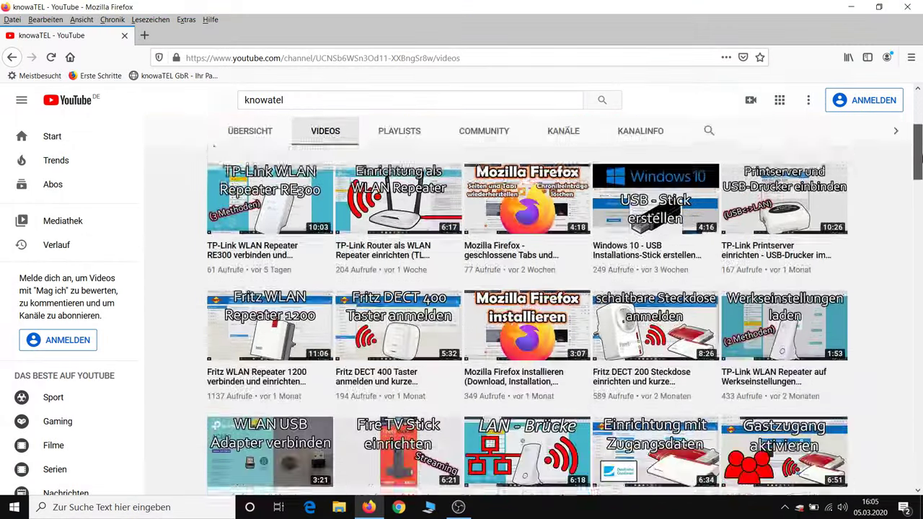
pyautogui.moveTo(918, 153); pyautogui.dragTo(919, 200)
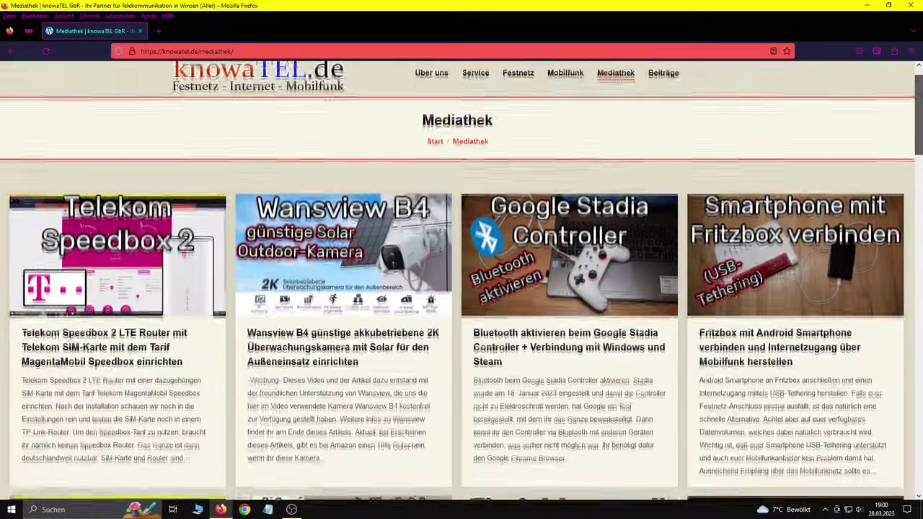
pyautogui.scroll(-2, 462, 288)
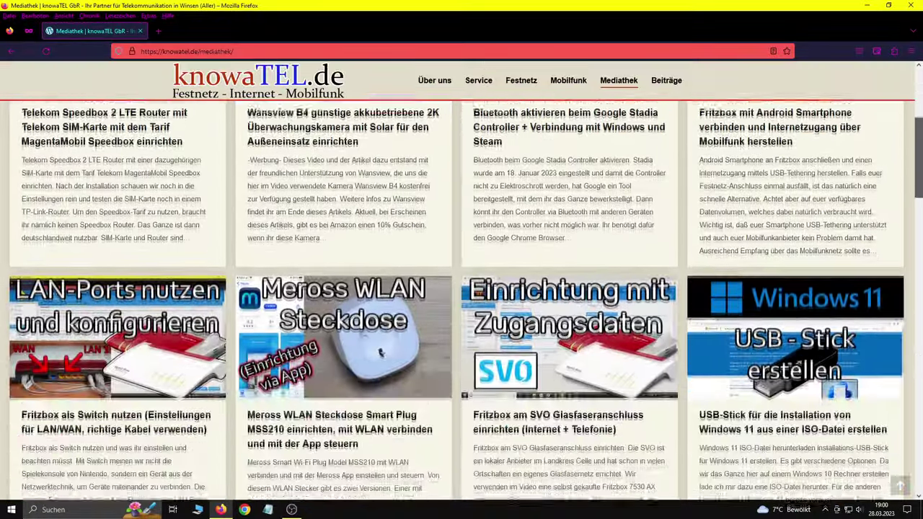
pyautogui.scroll(-3, 462, 288)
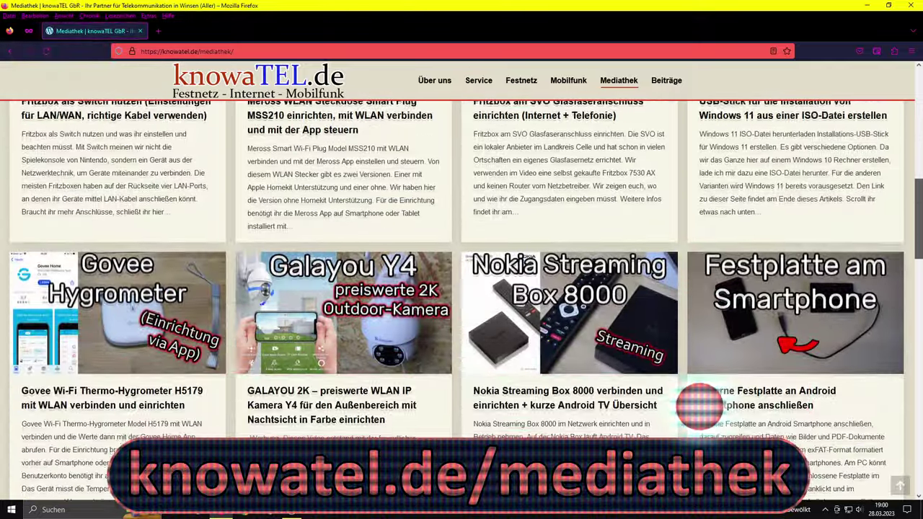
pyautogui.scroll(-3, 461, 288)
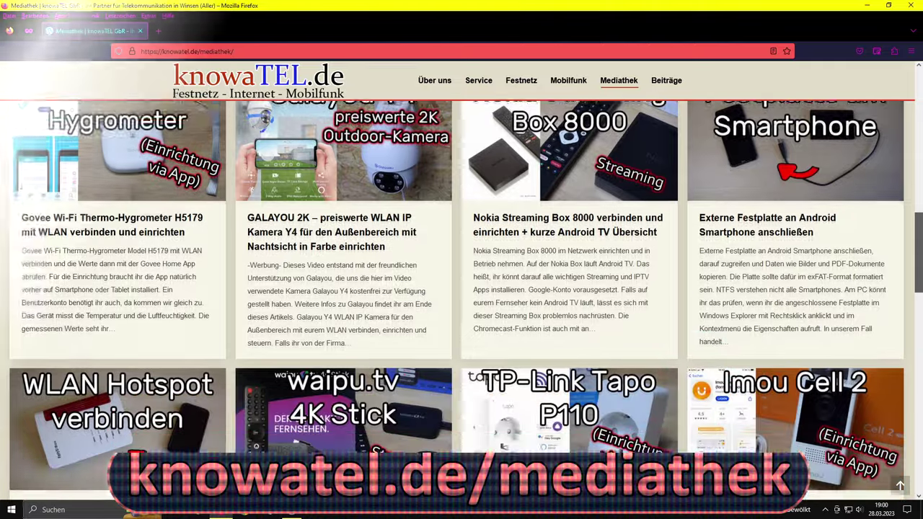
pyautogui.scroll(-3, 462, 288)
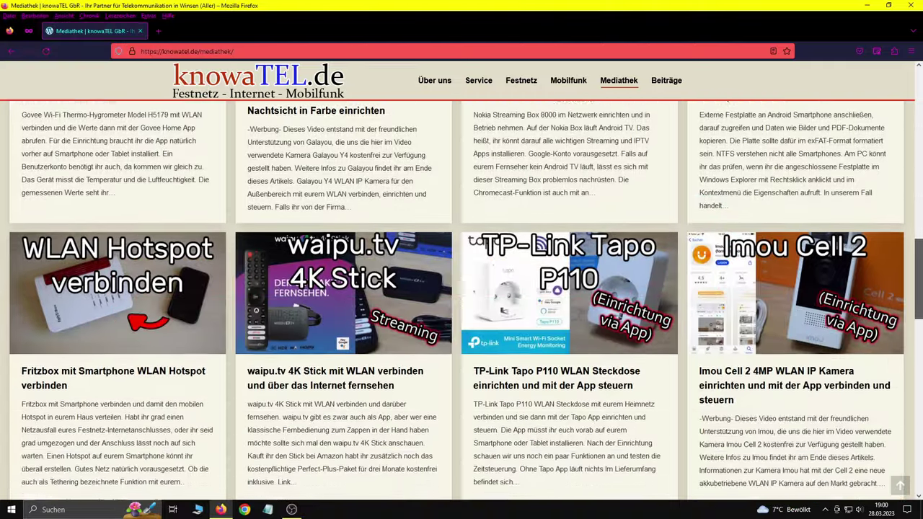